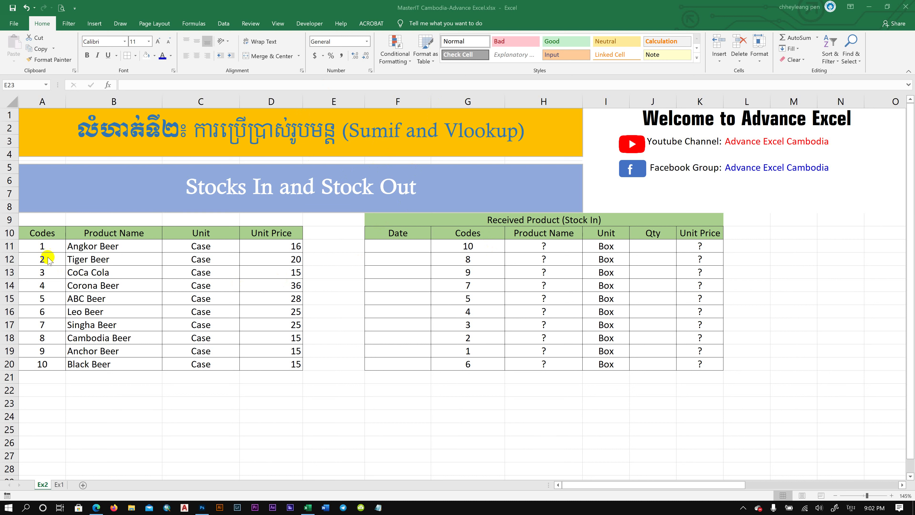
- Select the product codes A11:A20 together with the Stock In codes G11:G20
left_click_drag(27, 233, 270, 368)
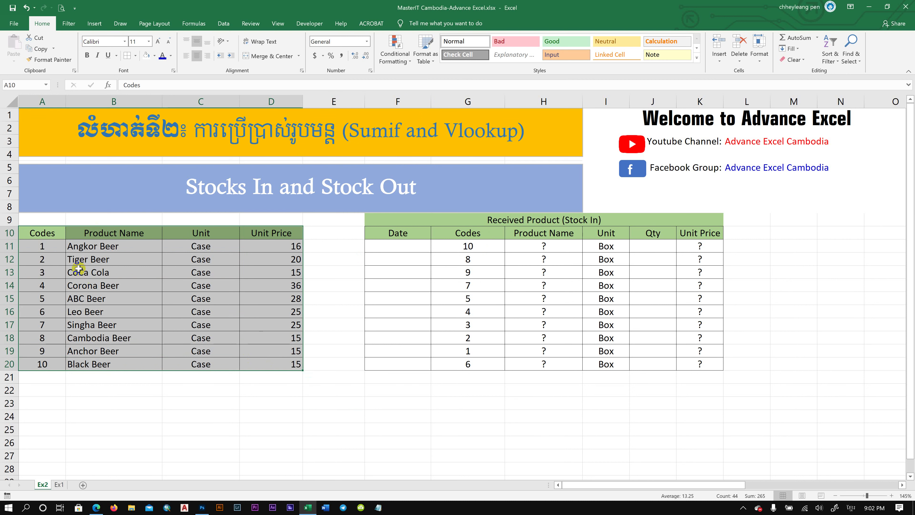
mouse_move(34, 233)
left_mouse_down()
mouse_move(285, 358)
mouse_move(284, 368)
left_mouse_up()
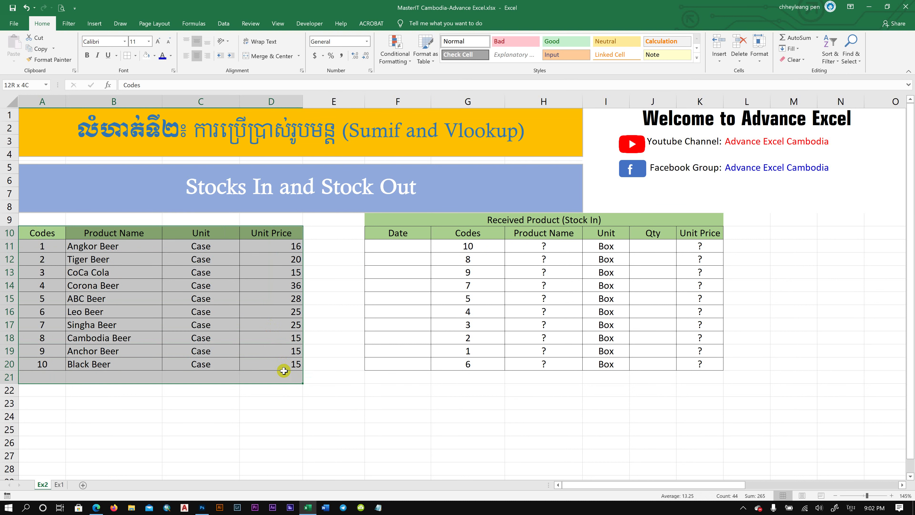
left_click(64, 235)
left_click_drag(64, 235, 302, 368)
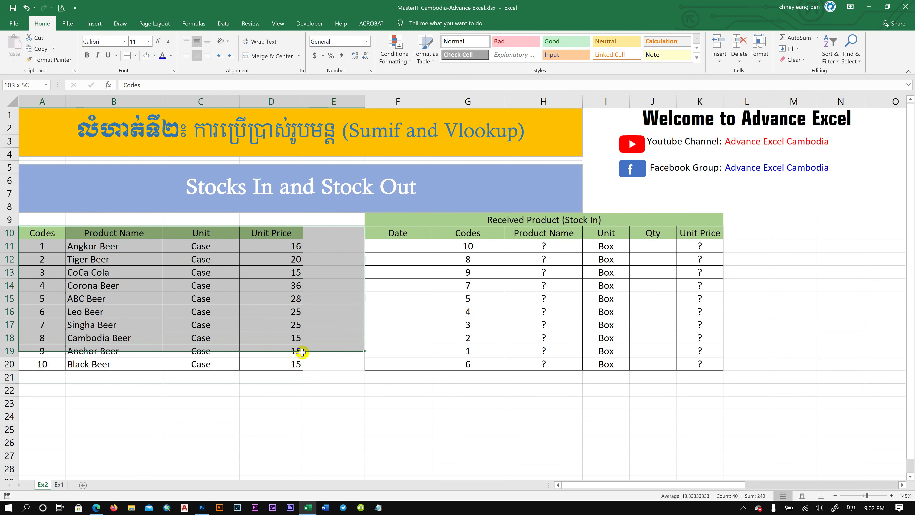
mouse_move(393, 222)
left_mouse_down()
mouse_move(607, 295)
mouse_move(616, 368)
left_mouse_up()
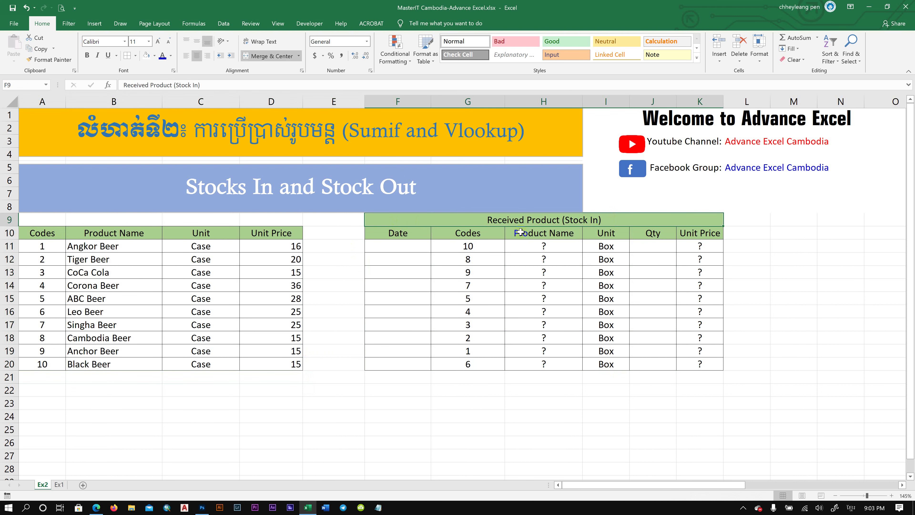
left_click(51, 244)
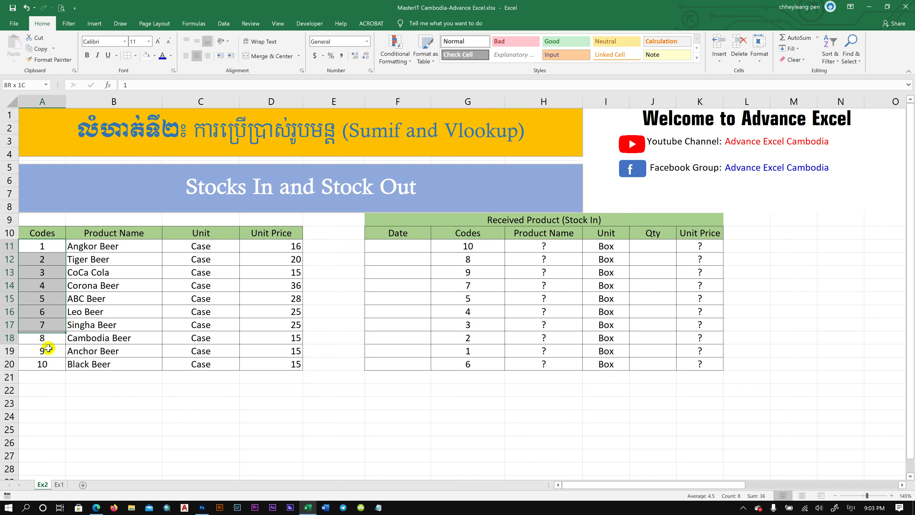
left_click_drag(50, 244, 45, 365)
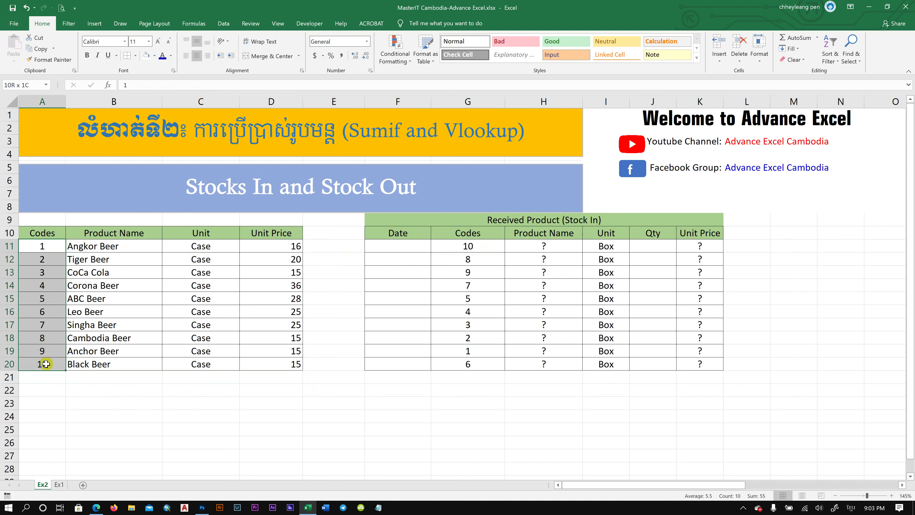
right_click(48, 338)
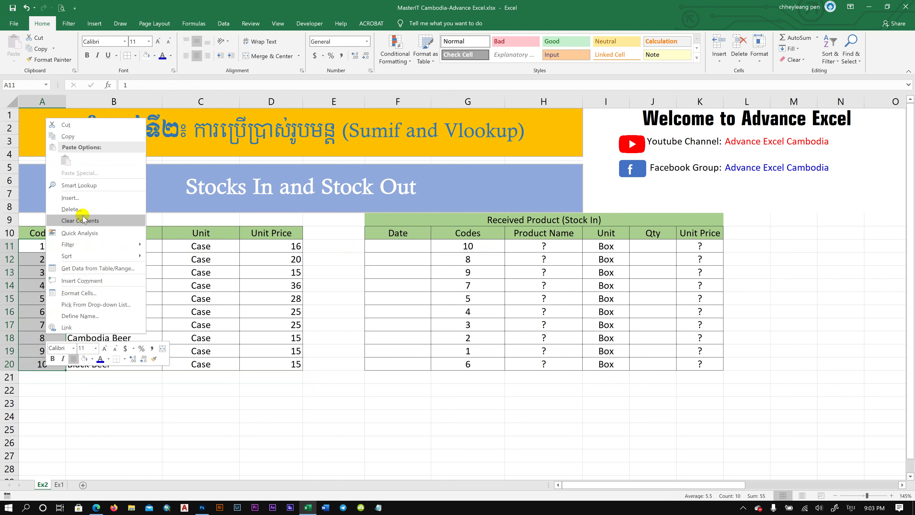
key("Escape")
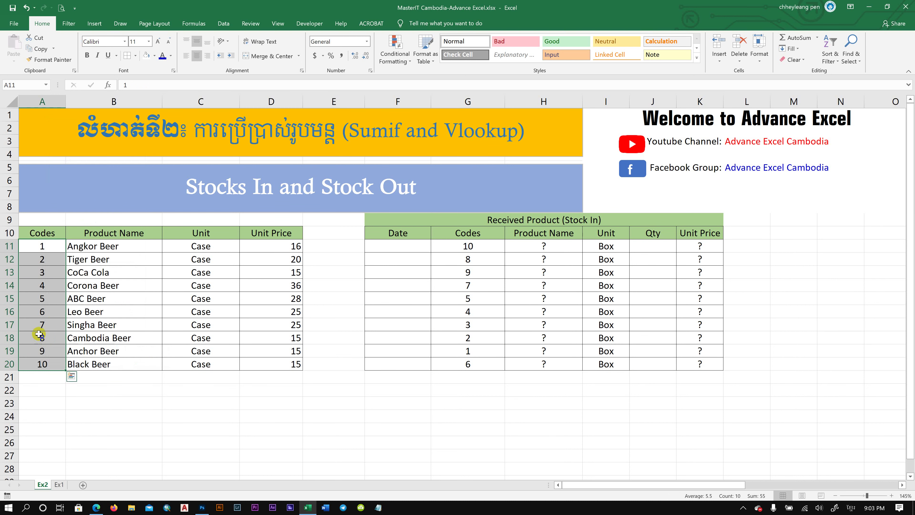
left_click_drag(46, 253, 41, 362)
left_click_drag(460, 249, 472, 366)
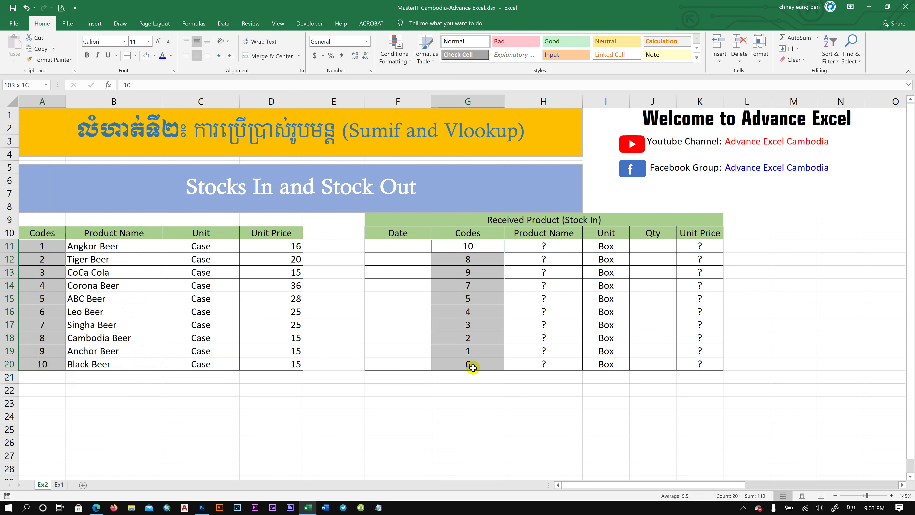
- Apply the custom number format "Pro"000 so the codes display as Pro001–Pro010
right_click(50, 249)
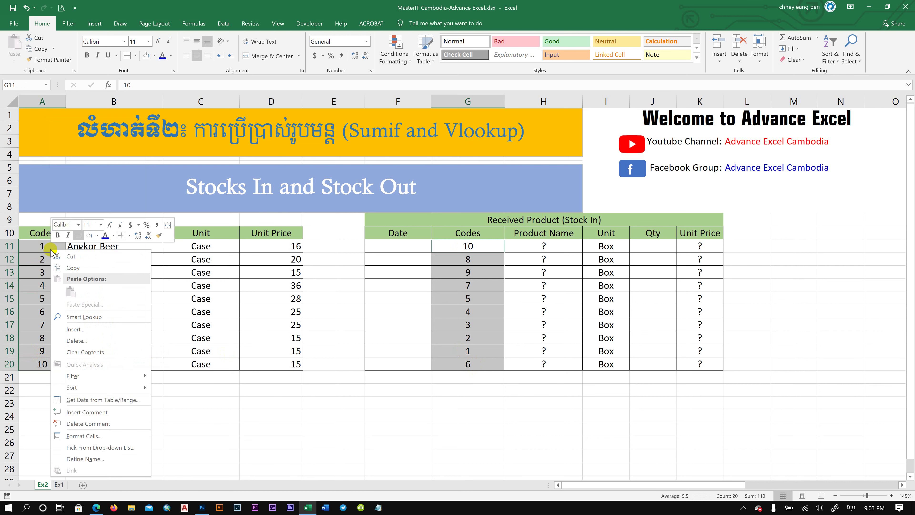
left_click(111, 438)
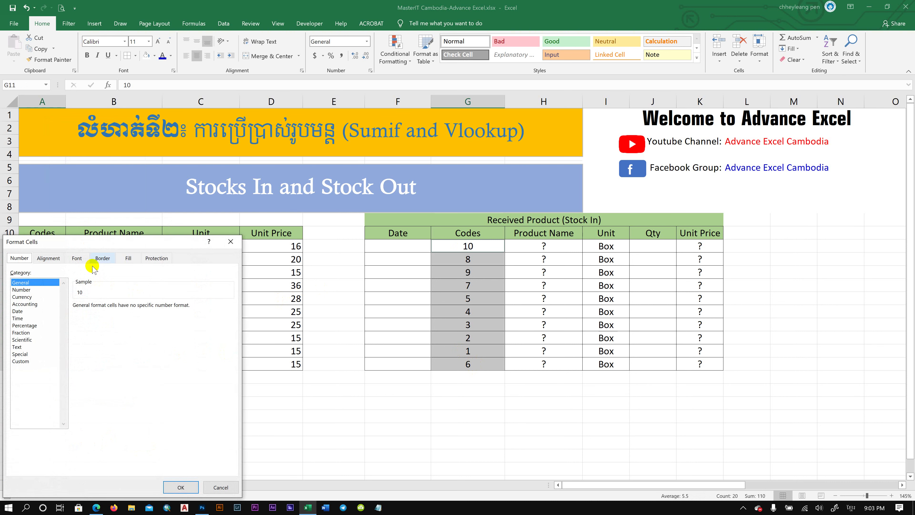
mouse_move(105, 239)
left_mouse_down()
mouse_move(118, 233)
mouse_move(181, 65)
left_mouse_up()
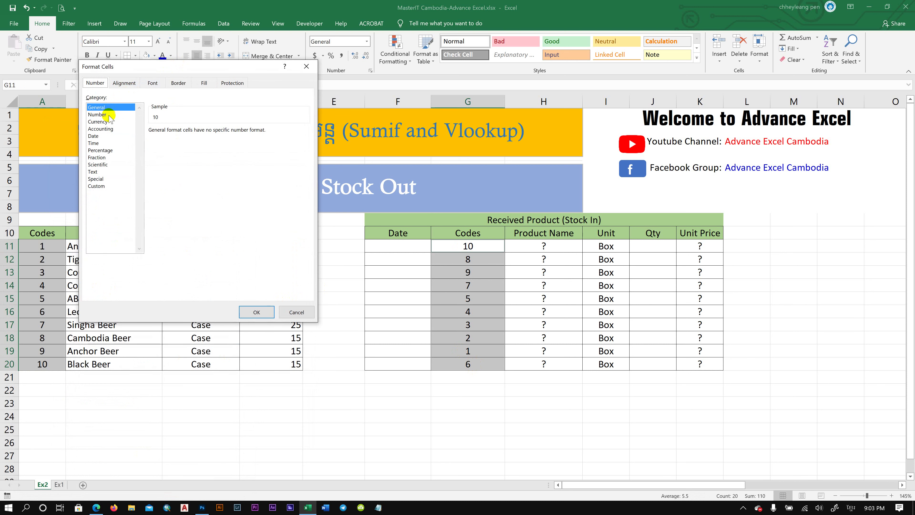
left_click(108, 186)
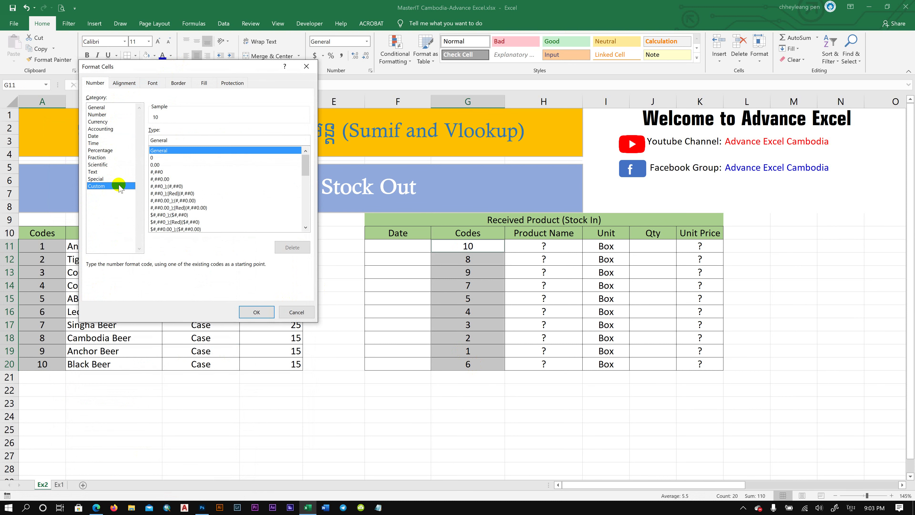
left_click_drag(174, 146, 100, 142)
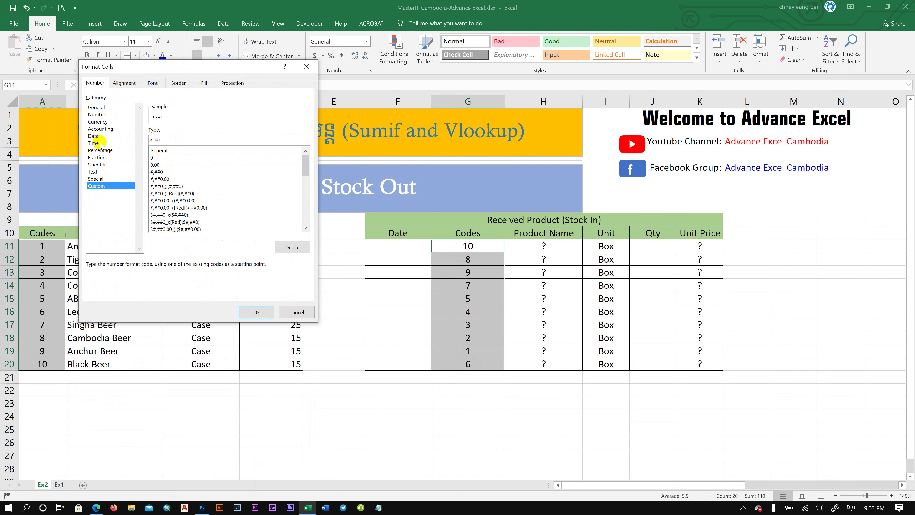
key("super+space")
left_click(251, 308)
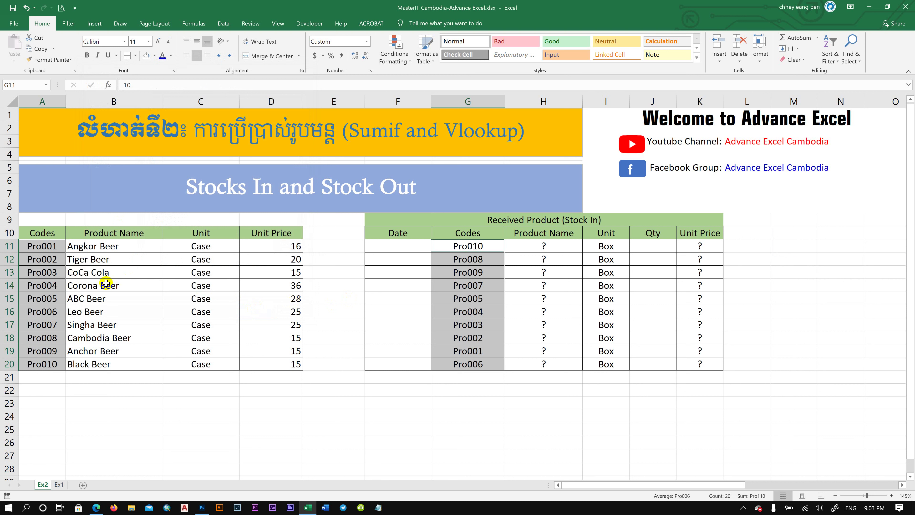
- Change the codes' custom format to "Pro" 000 so they read Pro 001 with a space
right_click(39, 267)
left_click(70, 451)
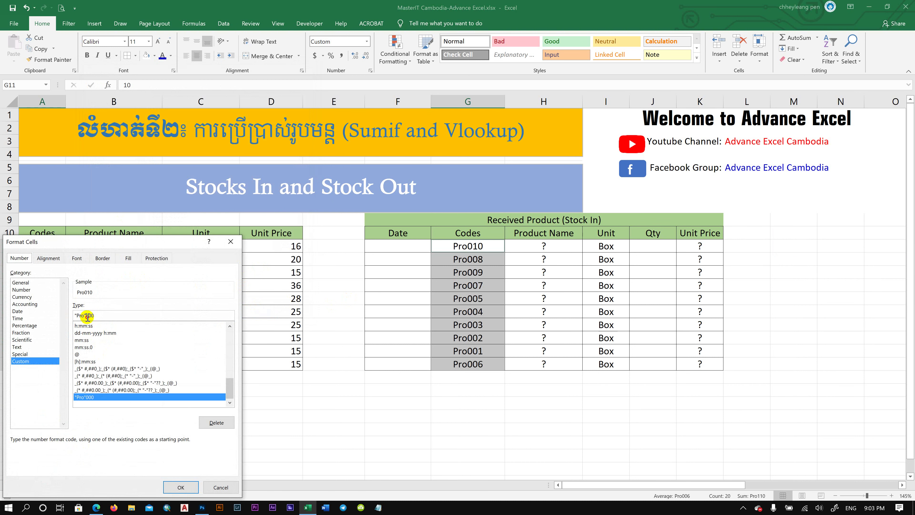
left_click(87, 316)
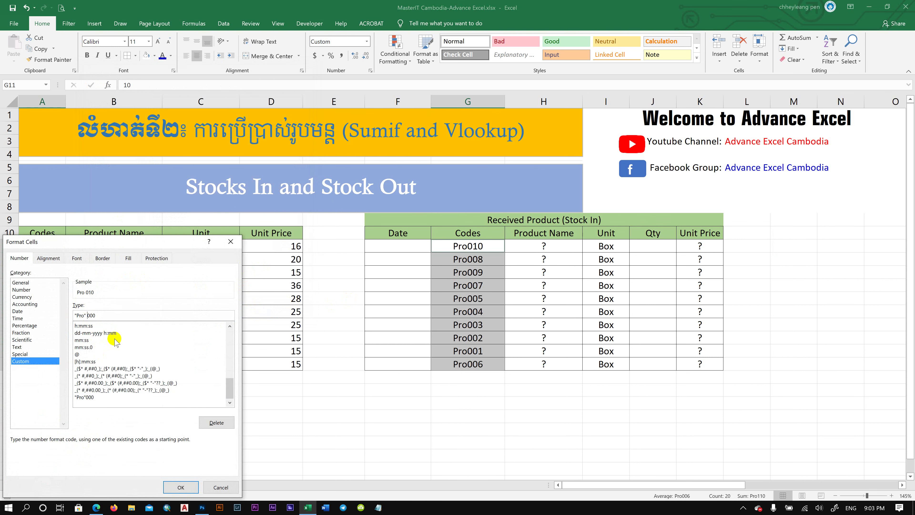
left_click(184, 488)
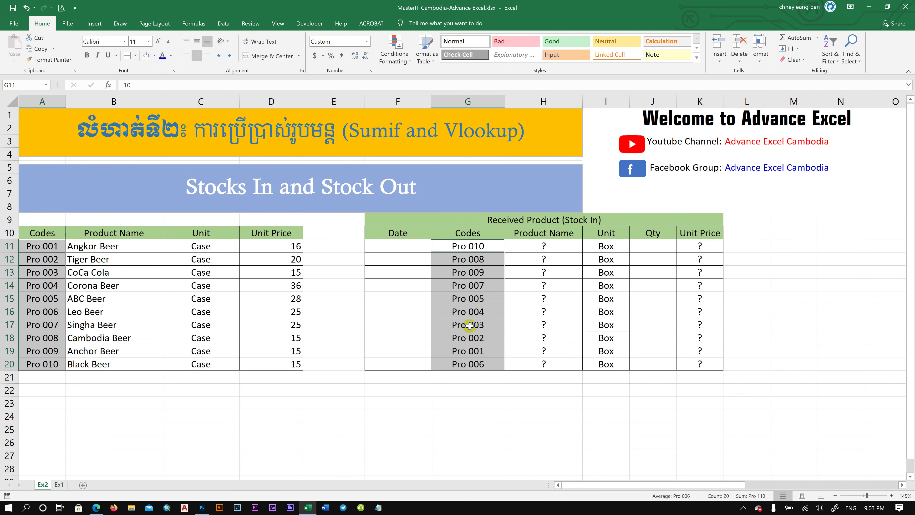
- Clear the Stock In codes in G11:G20
left_click(483, 260)
left_click_drag(494, 245, 484, 365)
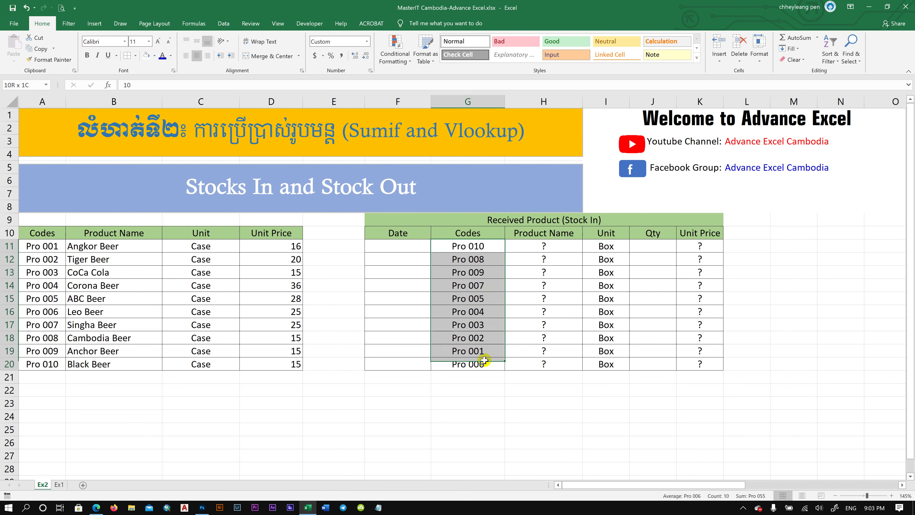
key("Delete")
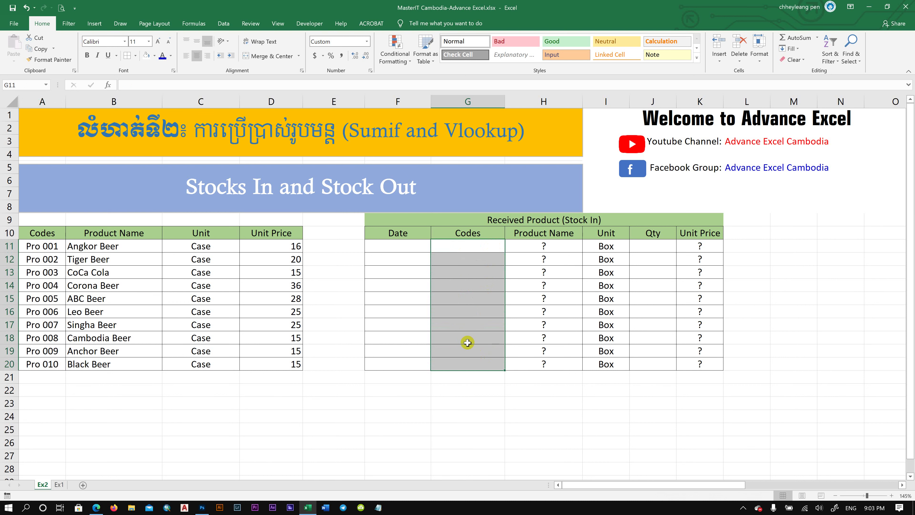
left_click(406, 249)
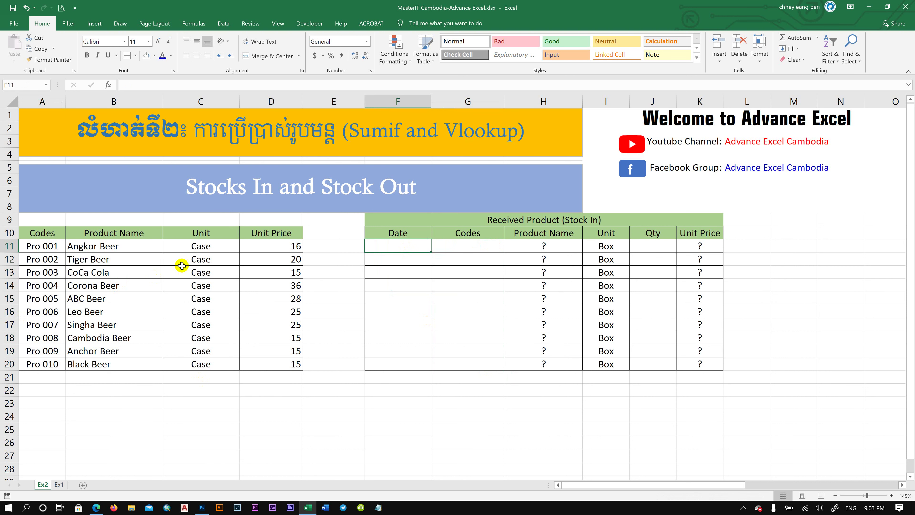
left_click(126, 247)
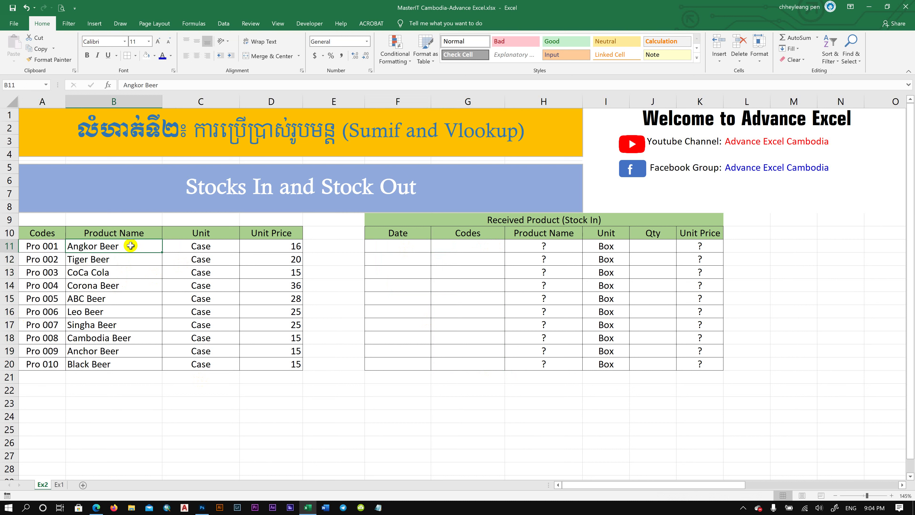
left_click_drag(131, 245, 132, 259)
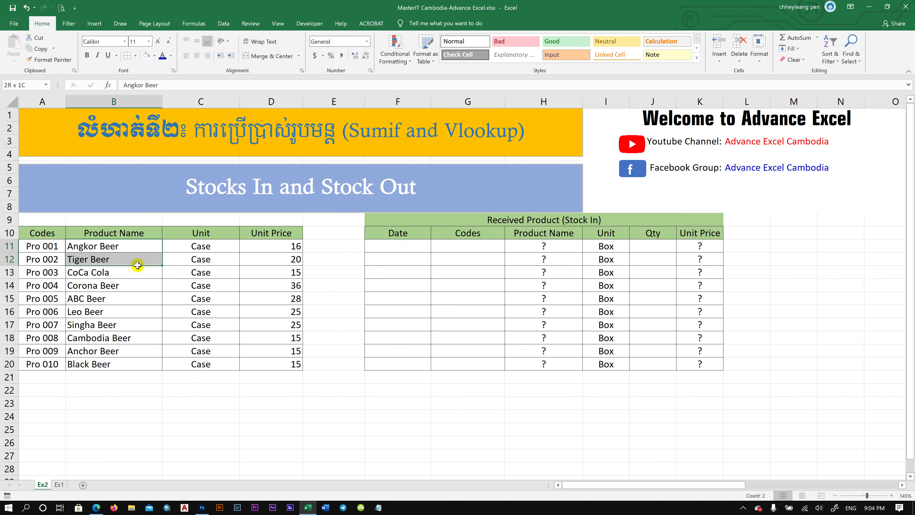
left_click_drag(132, 259, 139, 275)
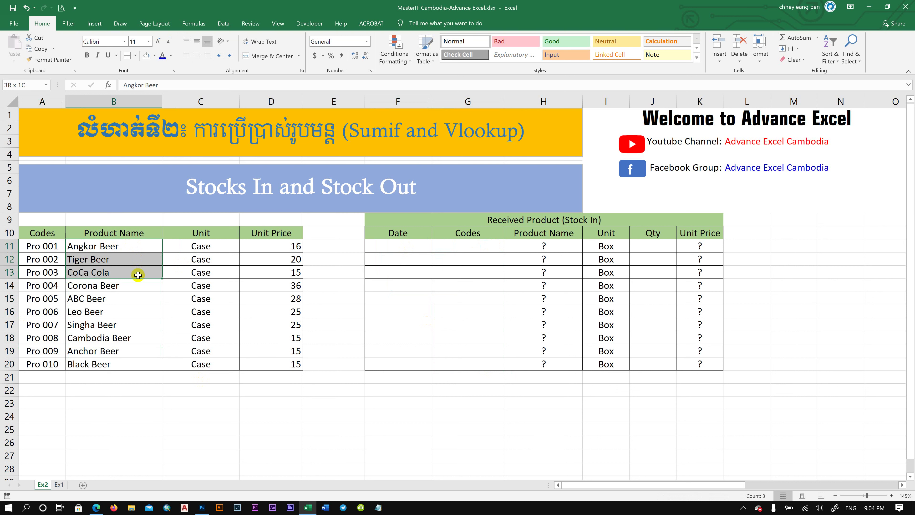
mouse_move(139, 277)
left_mouse_down()
mouse_move(138, 333)
mouse_move(148, 351)
mouse_move(126, 351)
mouse_move(126, 363)
left_mouse_up()
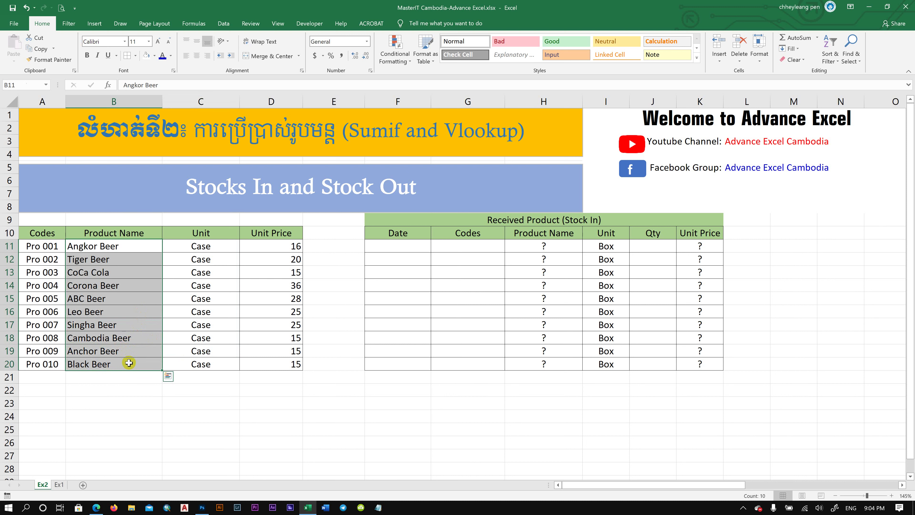
left_click(278, 247)
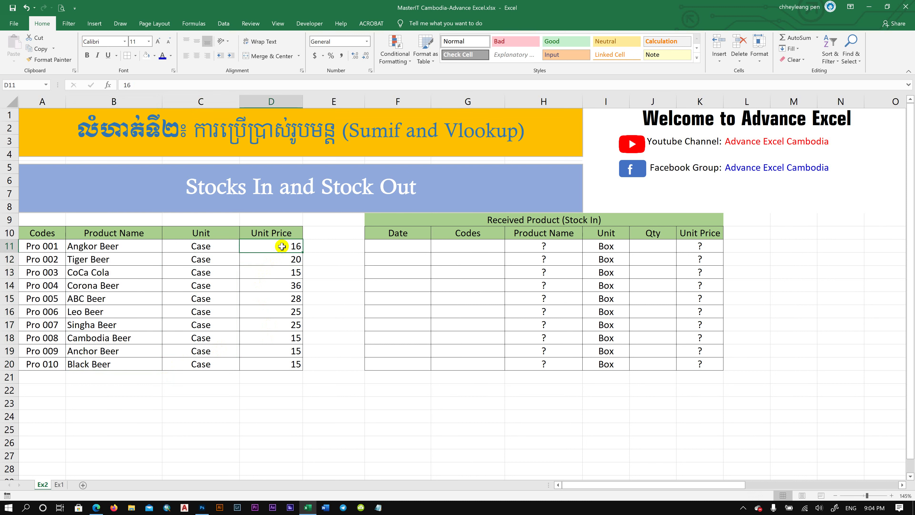
- Enter Box as the unit in C11 and copy it to C12:C20
left_click(222, 246)
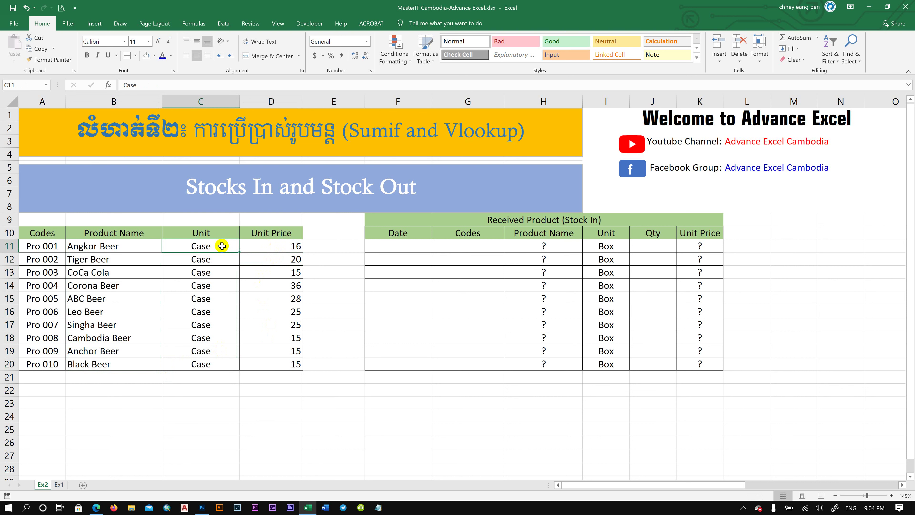
type("Box")
key("Return")
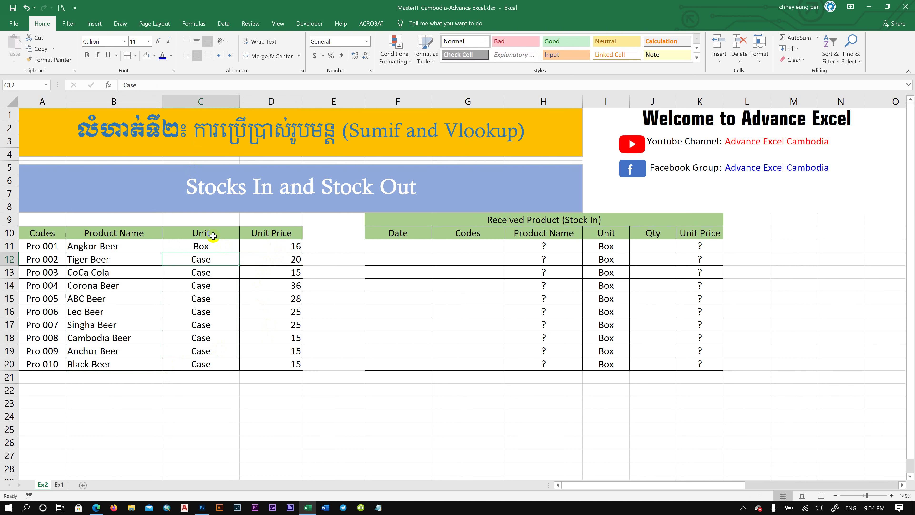
left_click(213, 247)
key("ctrl+c")
left_click_drag(208, 259, 223, 364)
key("ctrl+v")
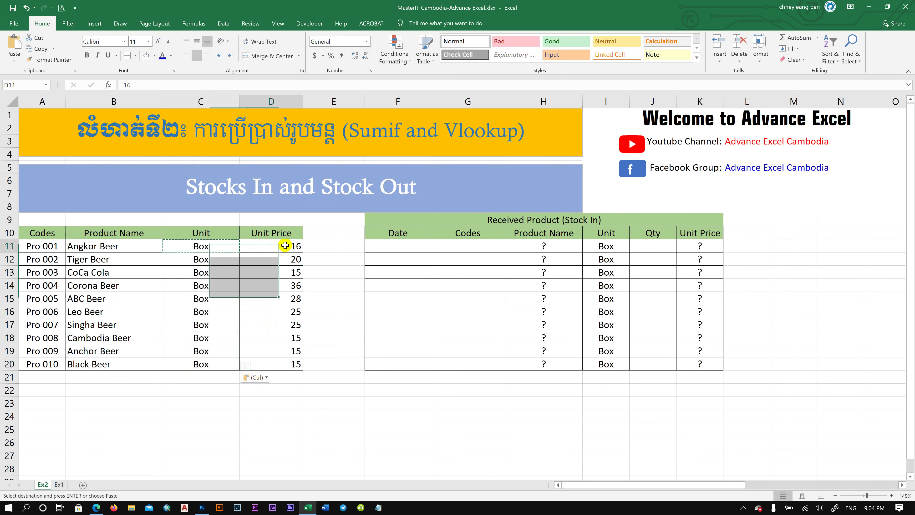
- Format the unit prices D11:D20 as Accounting dollar amounts
left_click(283, 245)
left_click_drag(290, 245, 285, 366)
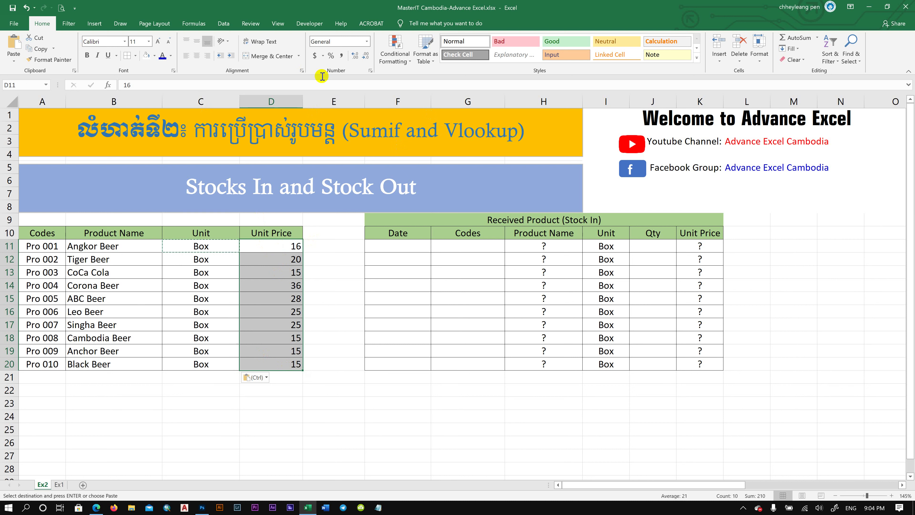
left_click(316, 57)
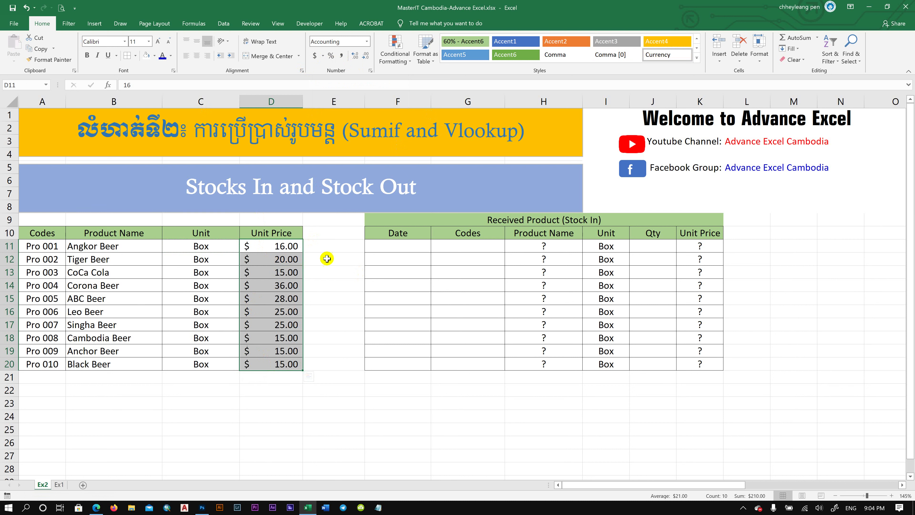
left_click_drag(706, 247, 707, 360)
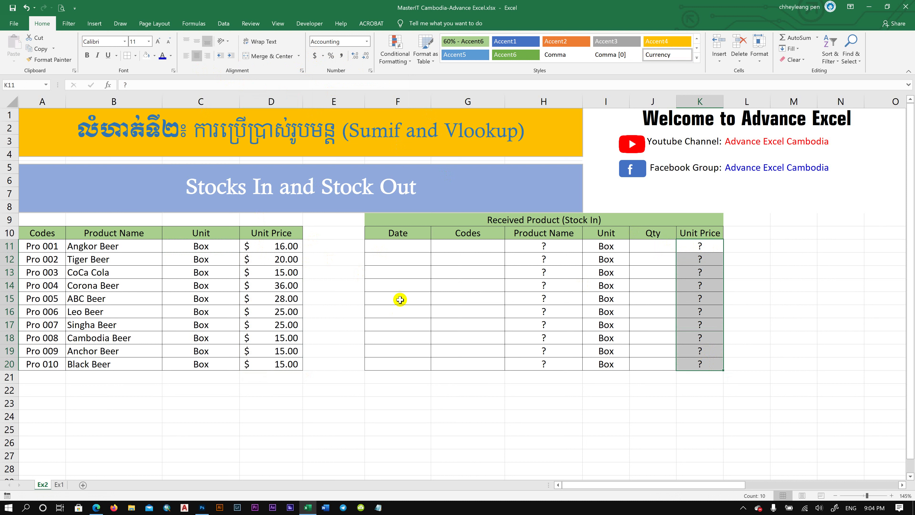
- Give the Stock In Date cells F11:F20 the custom format dd-mm-yyyy
left_click(403, 250)
left_click_drag(404, 250, 405, 361)
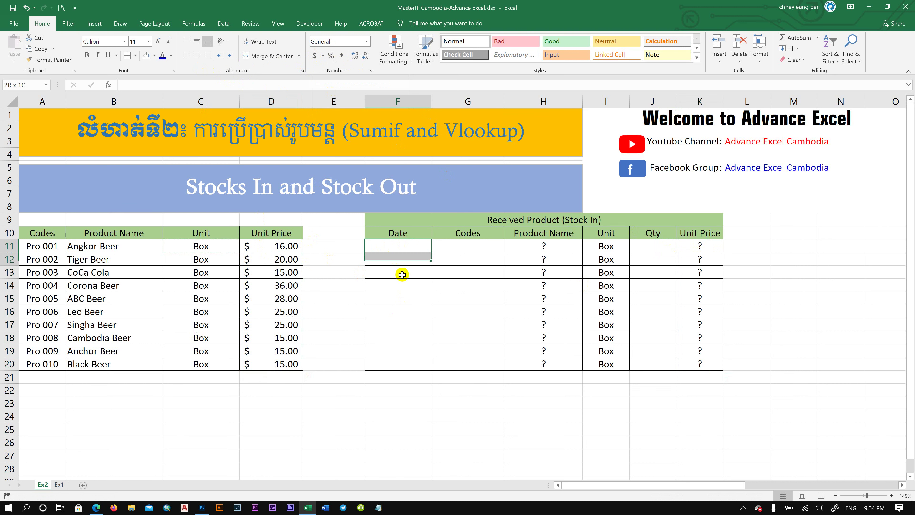
right_click(404, 250)
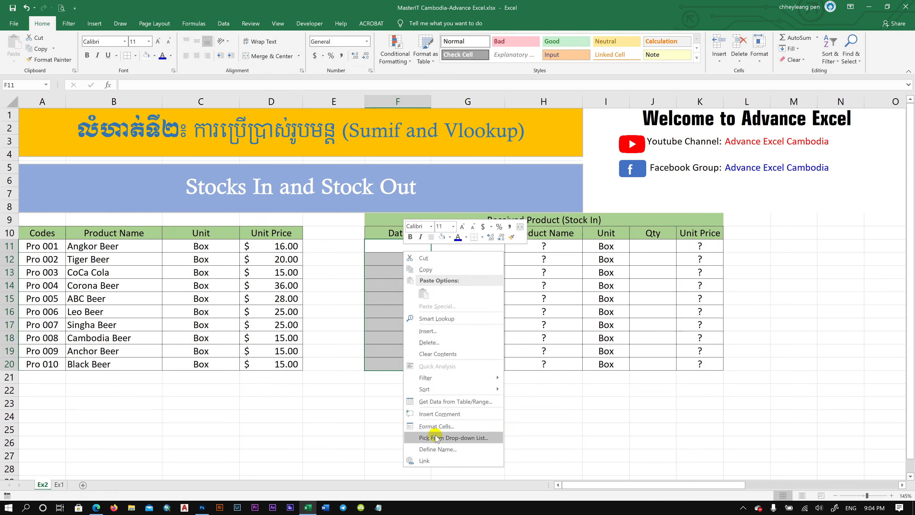
left_click(460, 426)
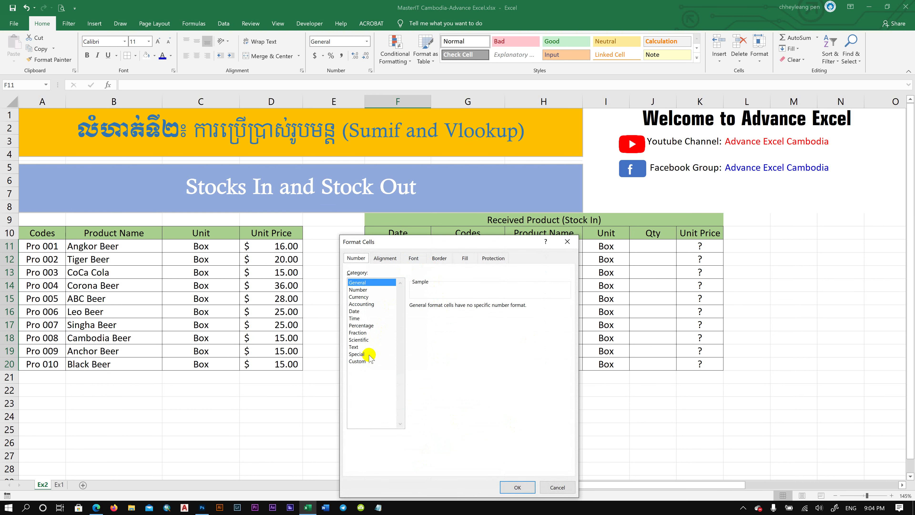
left_click(366, 361)
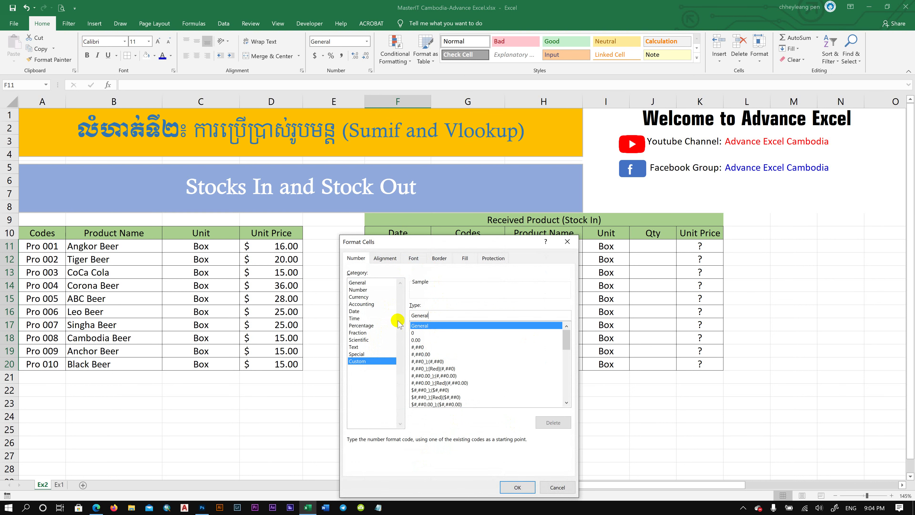
left_click_drag(436, 314, 389, 319)
type("dd-mm-yyyy")
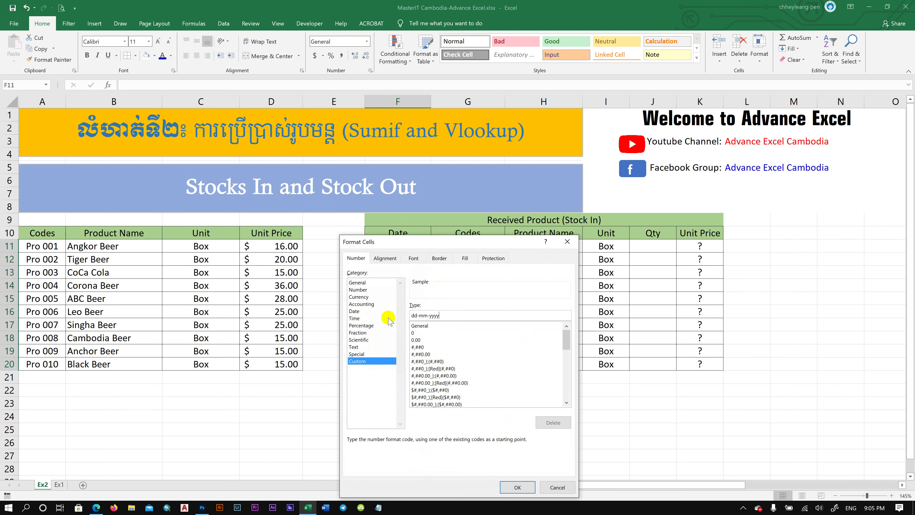
left_click_drag(411, 315, 429, 318)
left_click(447, 316)
left_click_drag(440, 315, 431, 317)
left_click(408, 320)
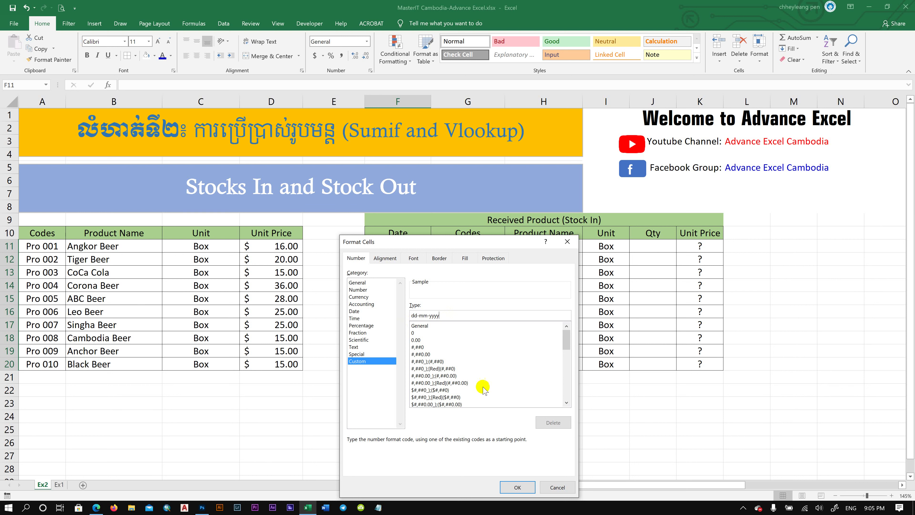
left_click(524, 491)
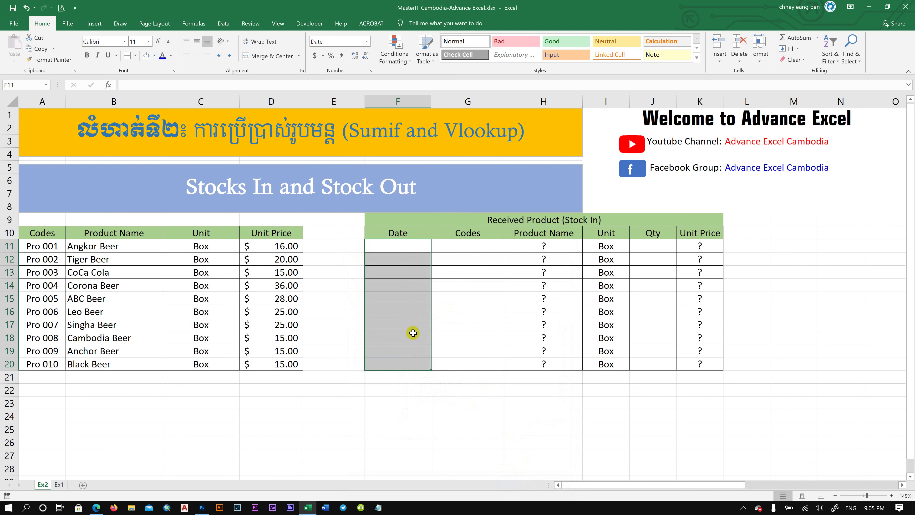
- Enter 05-10-2020 and 06-10-2020 in F11:F12, then fill daily dates down to 14-10-2020
left_click(383, 248)
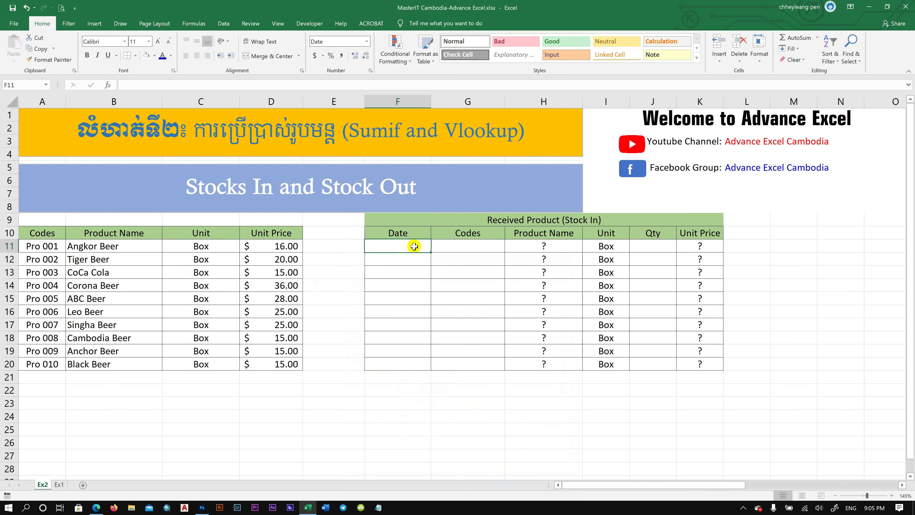
type("5-10-2020")
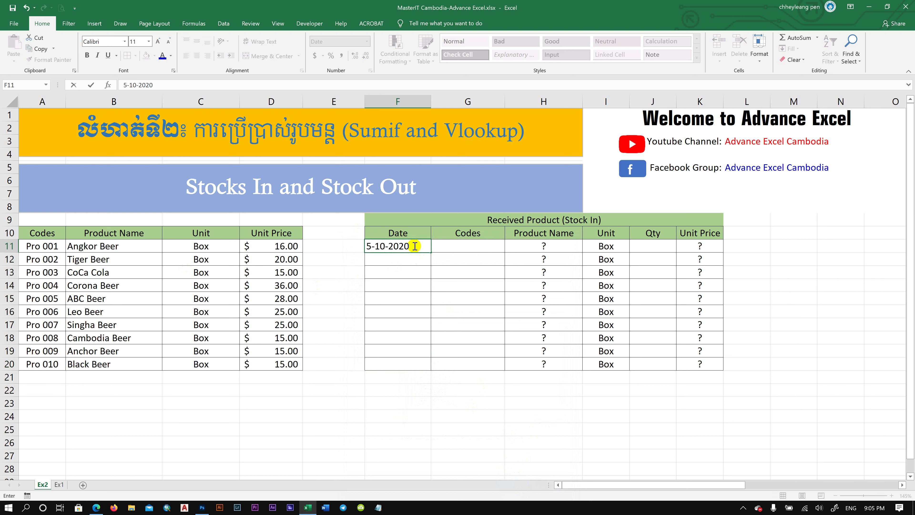
key("Return")
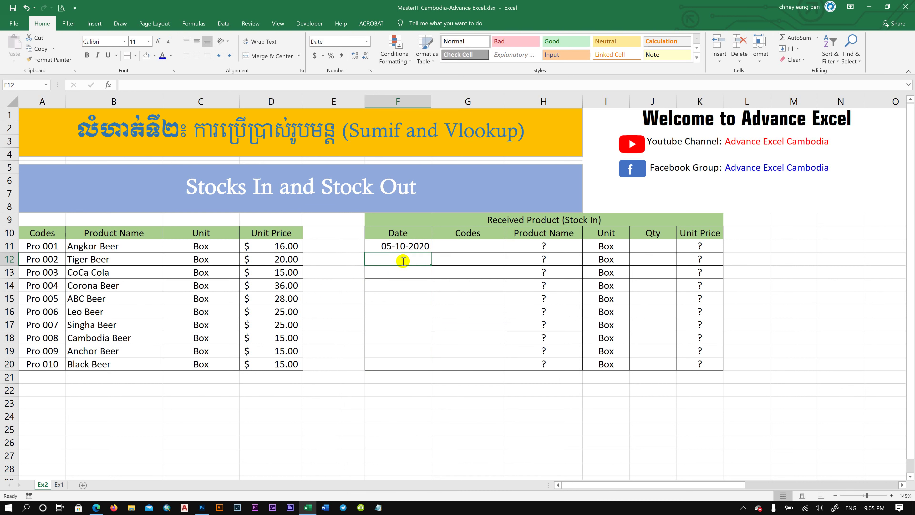
type("5-10-2020")
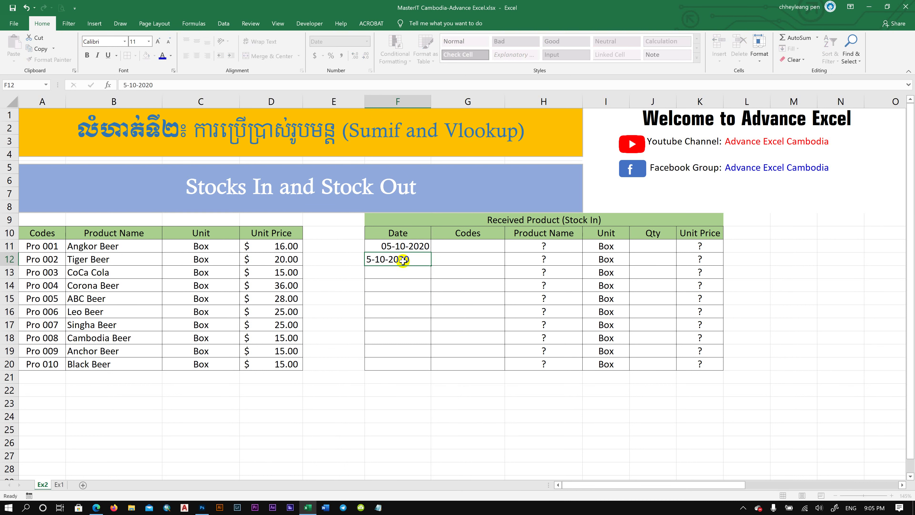
key("Return")
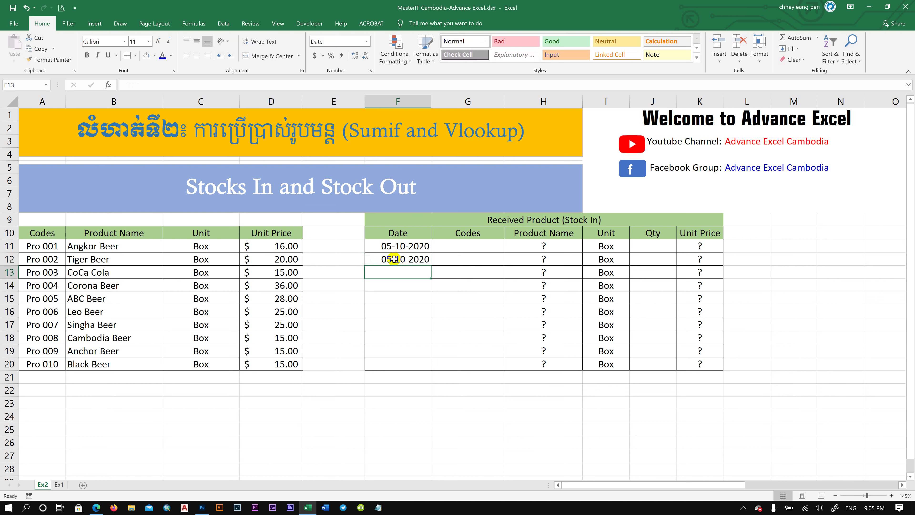
double_click(393, 260)
type("6")
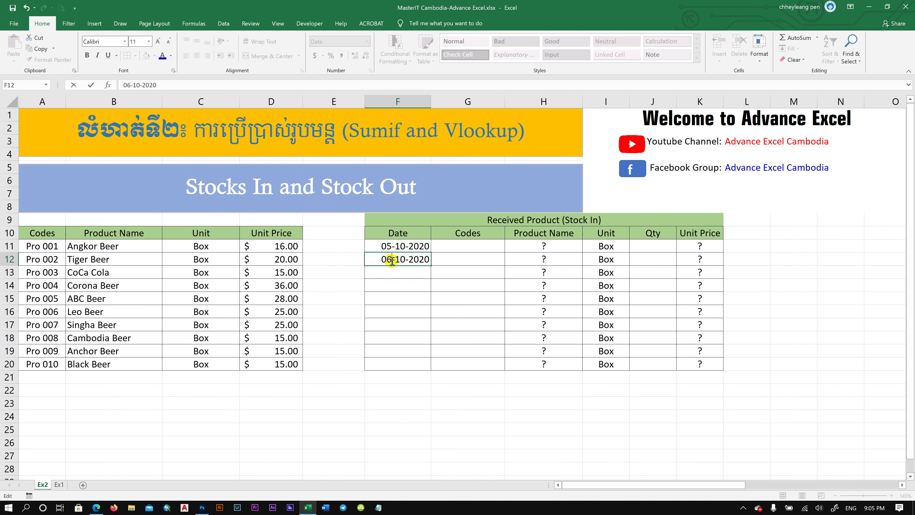
key("Return")
left_click_drag(412, 246, 428, 366)
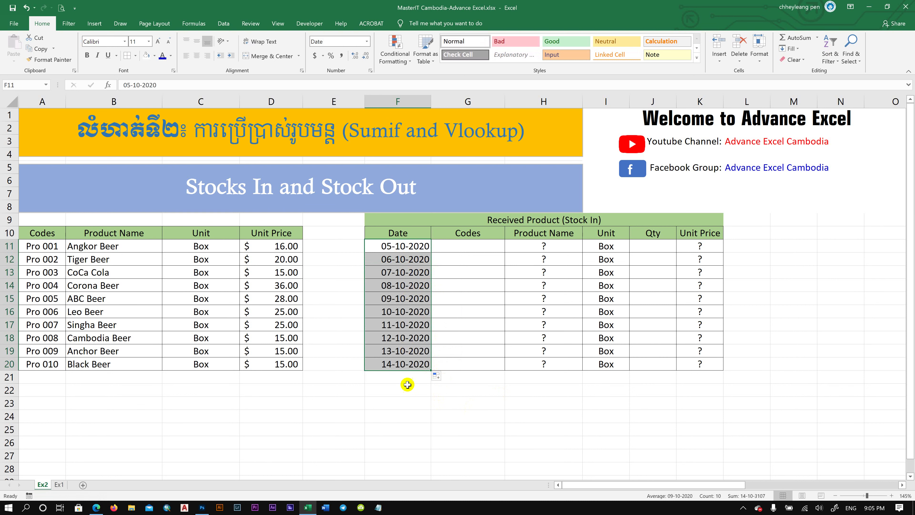
left_click(446, 354)
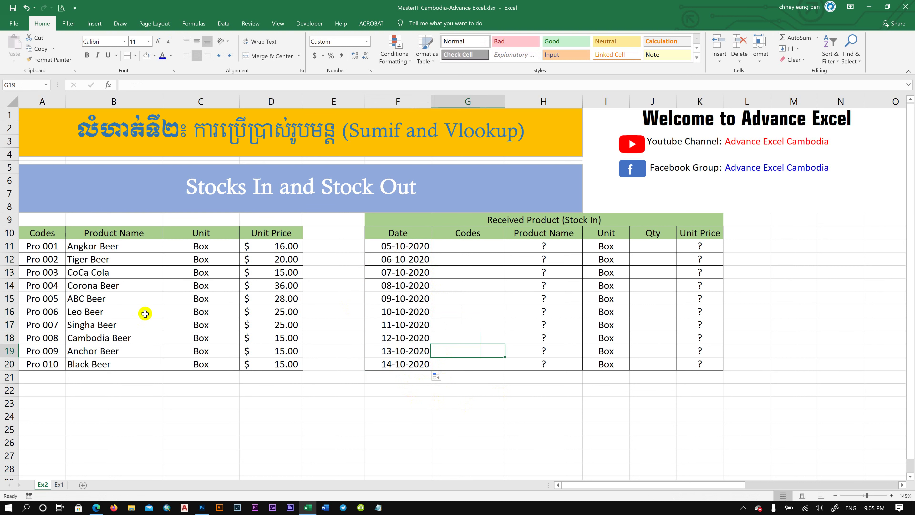
- Check the unit in C11 and the Stock In cells G11 and H11
left_click(217, 246)
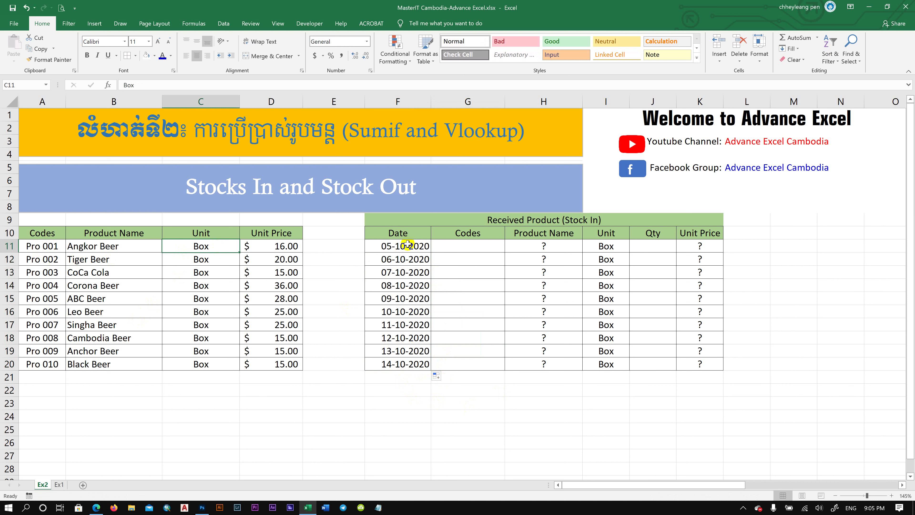
left_click(476, 245)
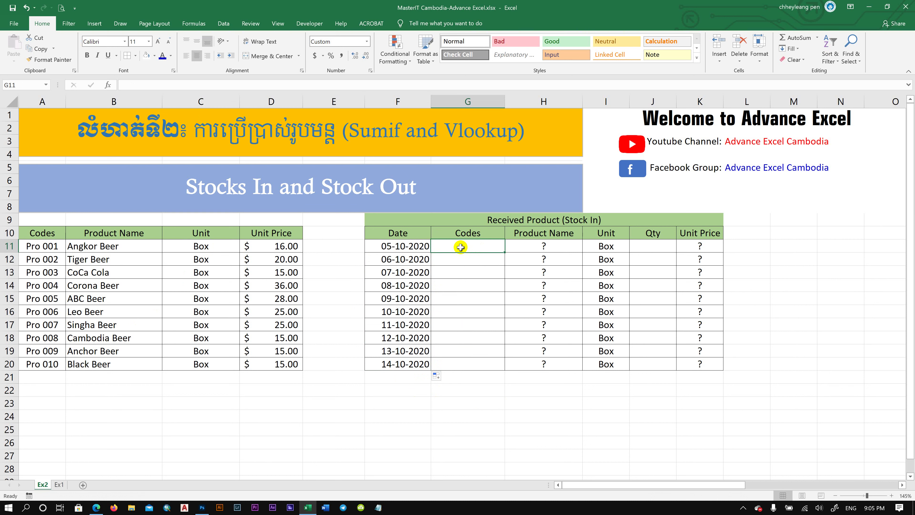
left_click(561, 246)
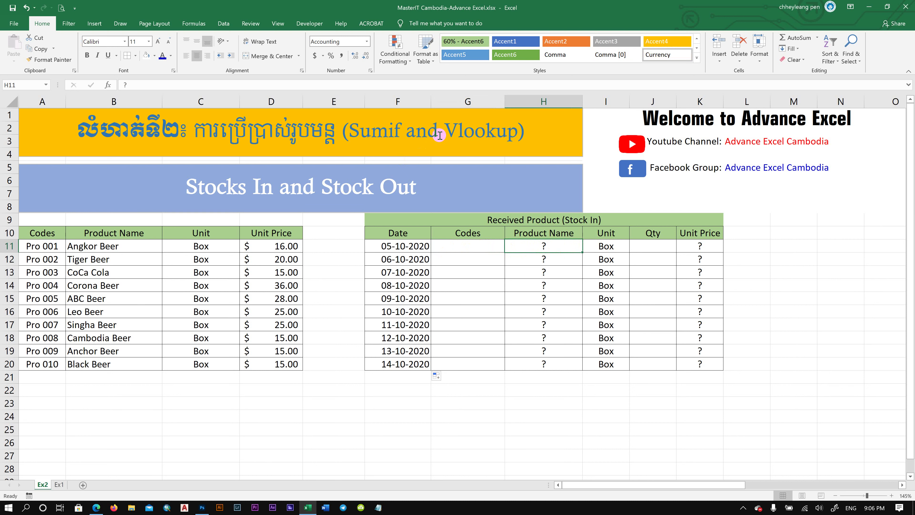
left_click_drag(444, 130, 519, 130)
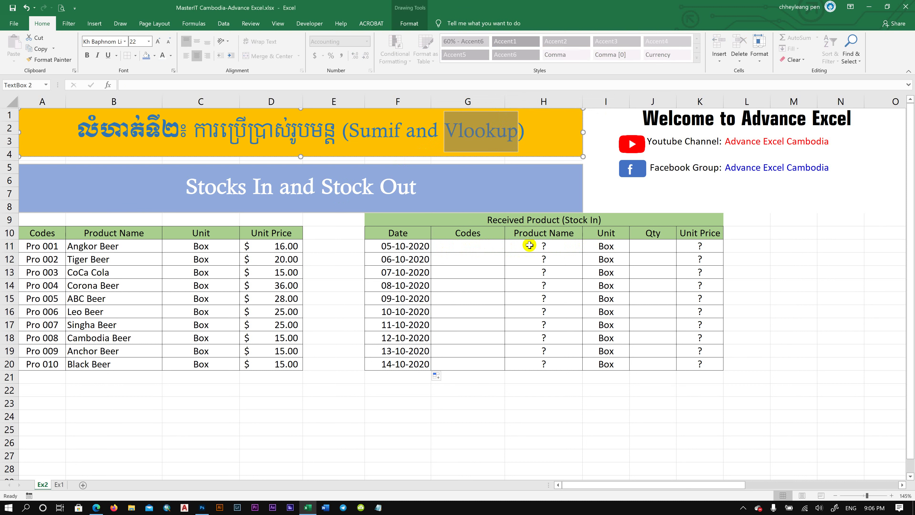
left_click(479, 247)
left_click(533, 248)
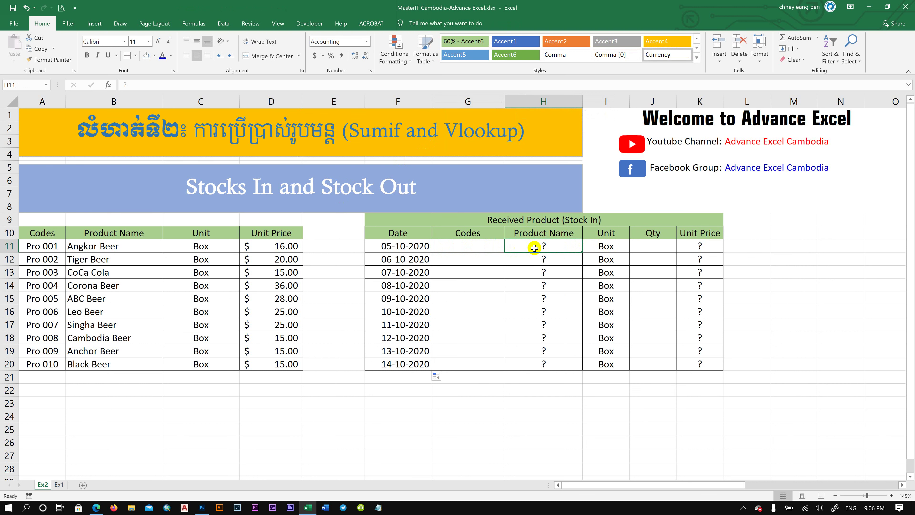
- Enter =VLOOKUP(G11,$A$11:$D$20,2,FALSE) in H11 to return the product name
type("=")
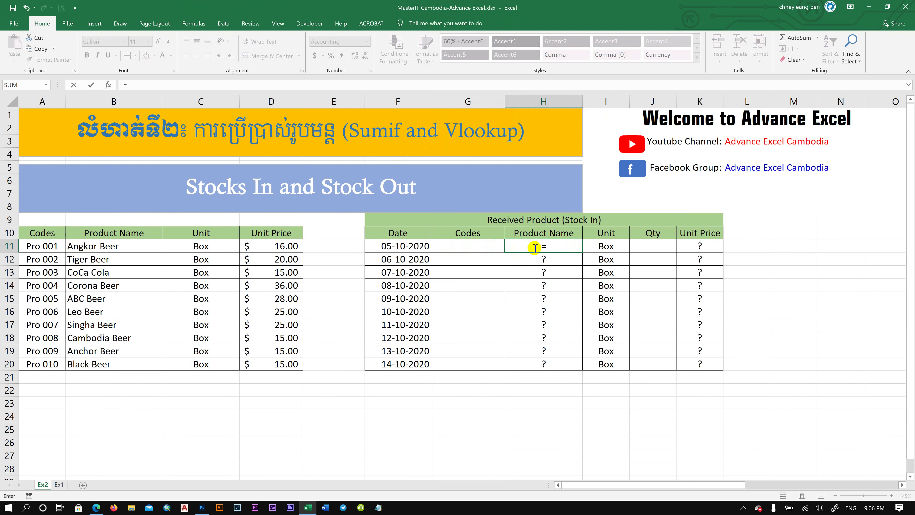
type("vlo")
type("oku")
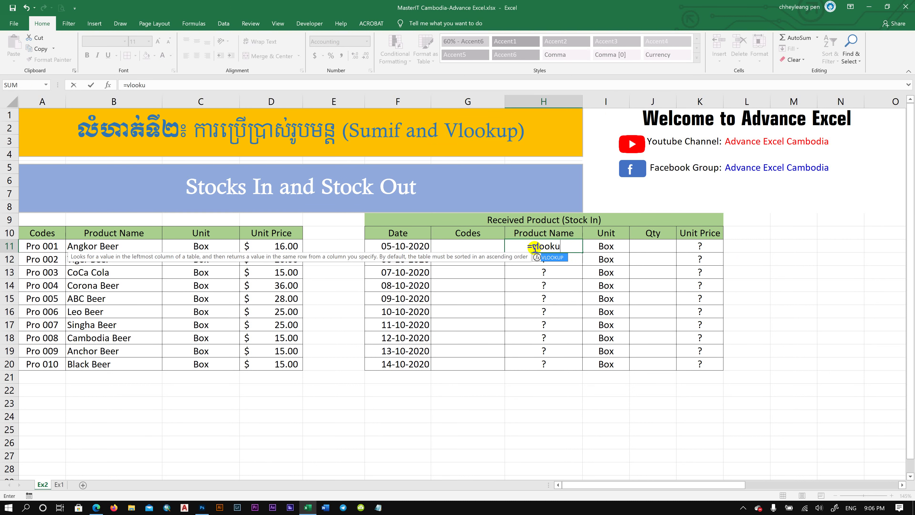
type("p(")
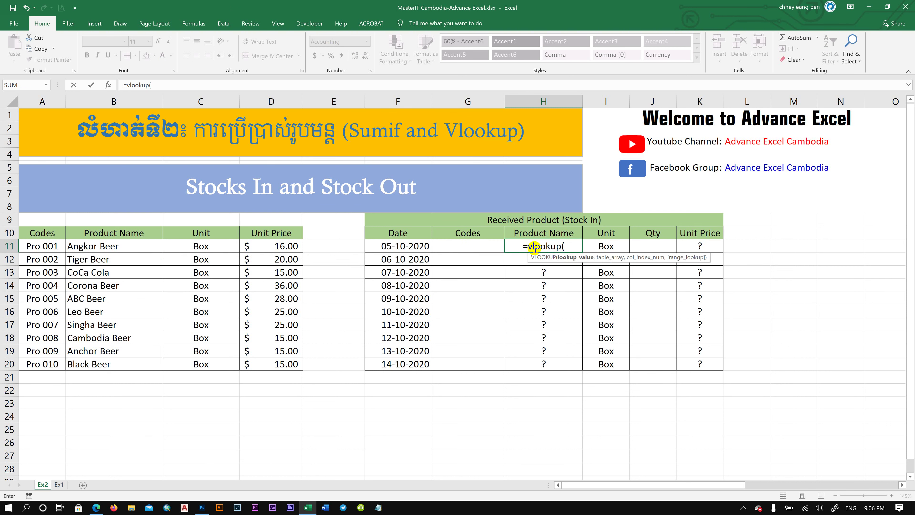
left_click(480, 246)
type(",")
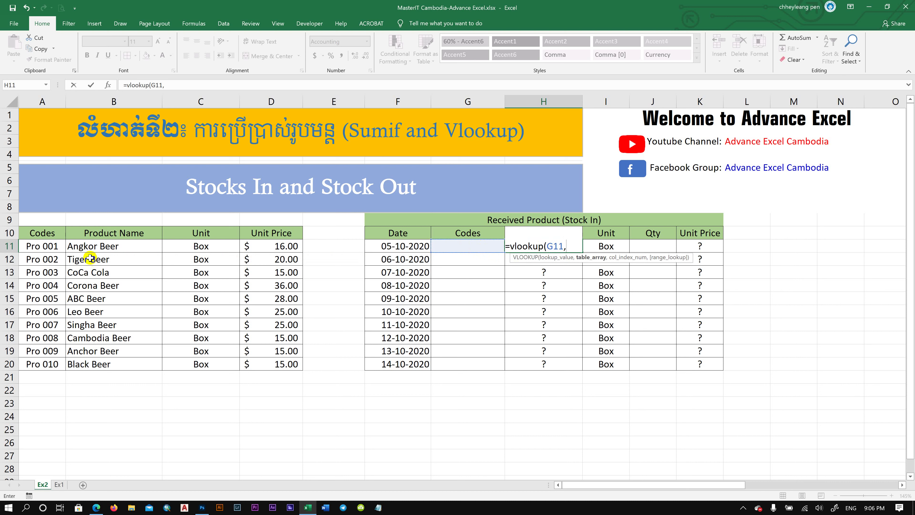
left_click(42, 245)
left_click_drag(42, 246, 288, 364)
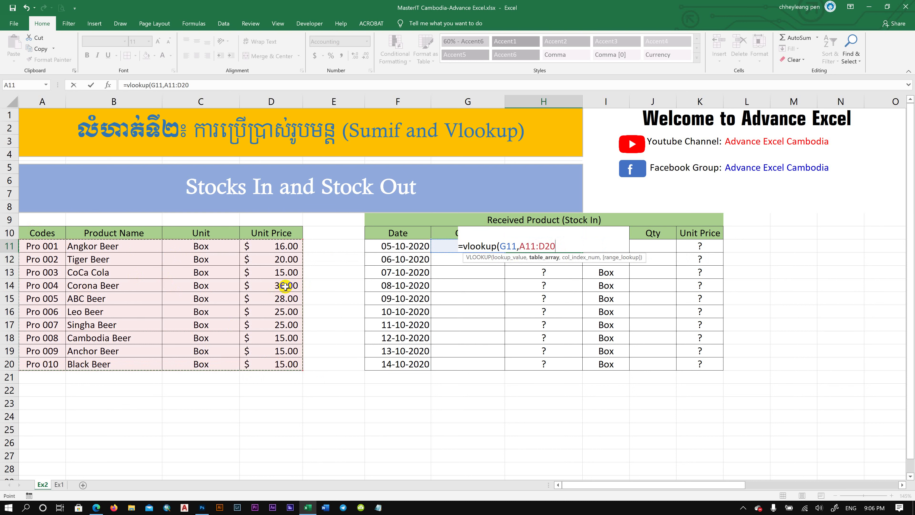
key("F4")
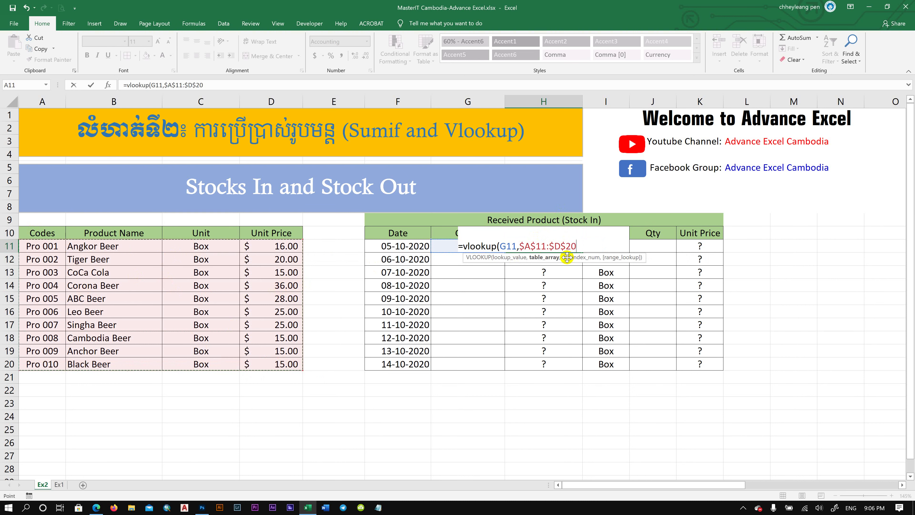
type(",")
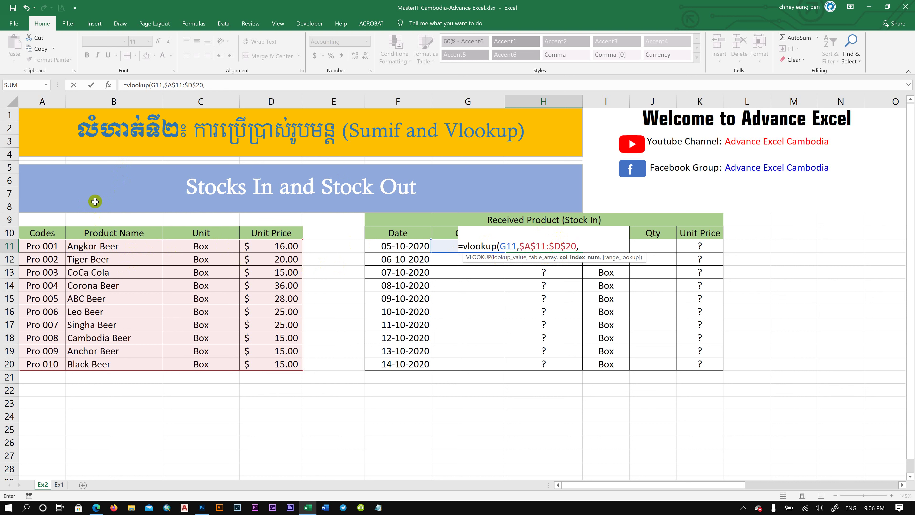
type("2")
type(",")
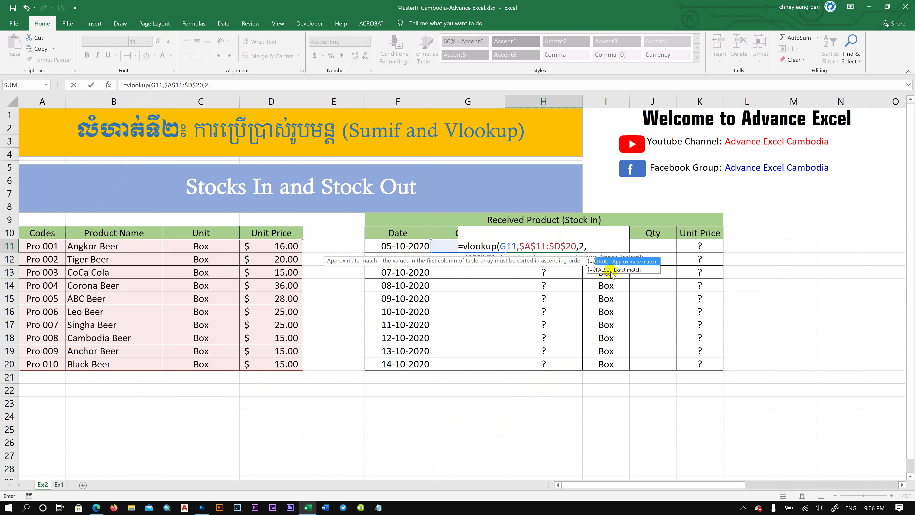
double_click(610, 270)
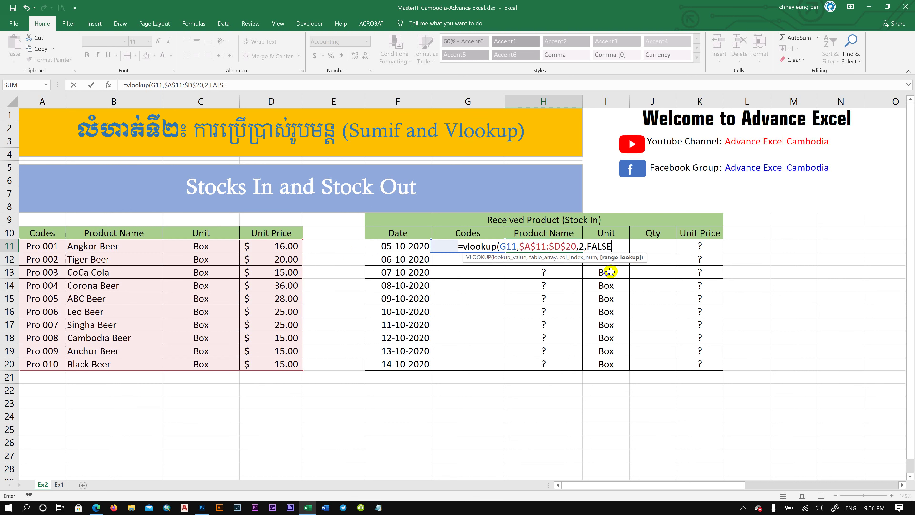
type(")")
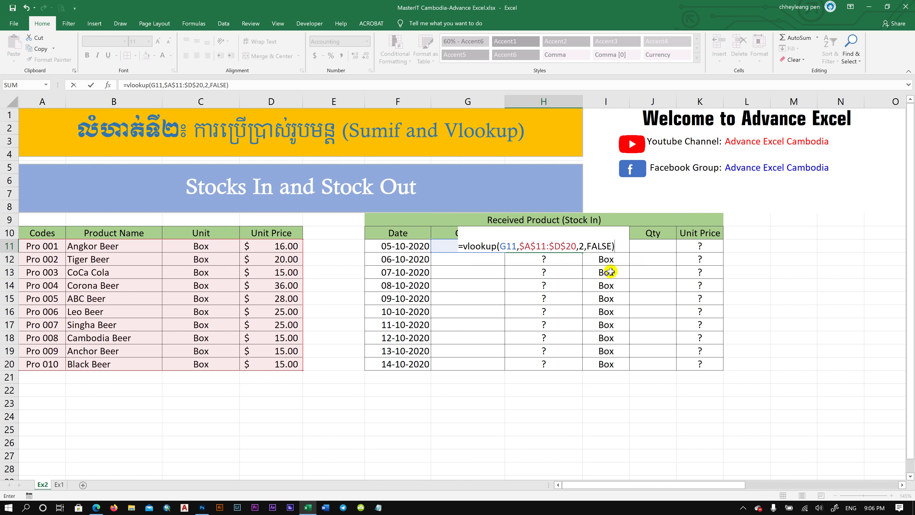
key("Return")
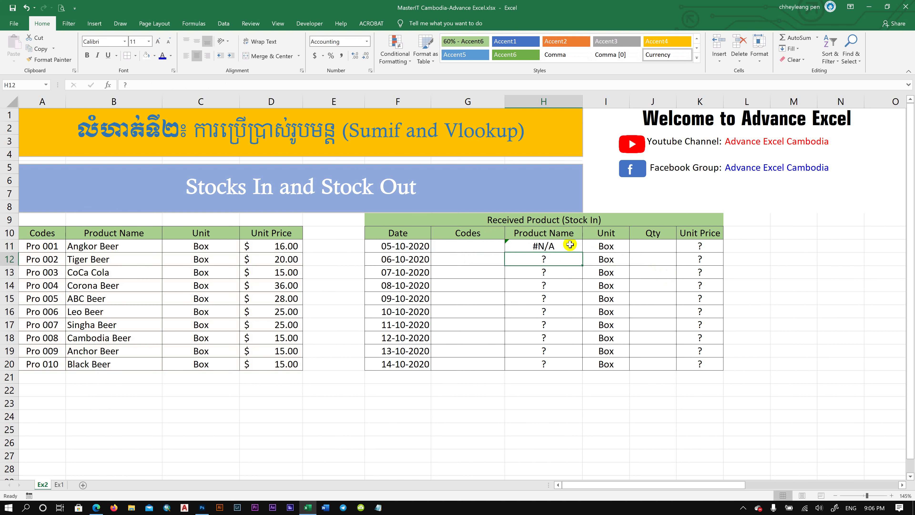
- Enter code Pro 010 in G11 so H11 shows Black Beer
left_click(571, 247)
left_click(475, 246)
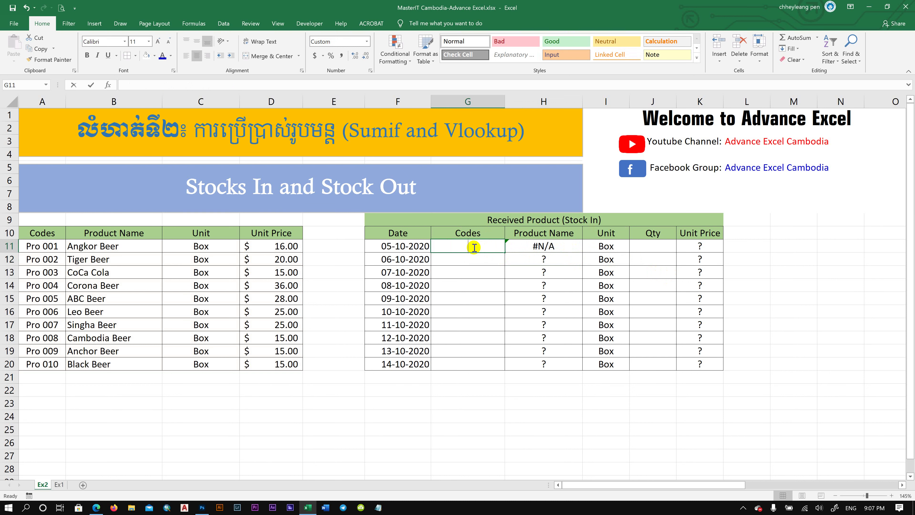
type("10Pro 010")
key("Return")
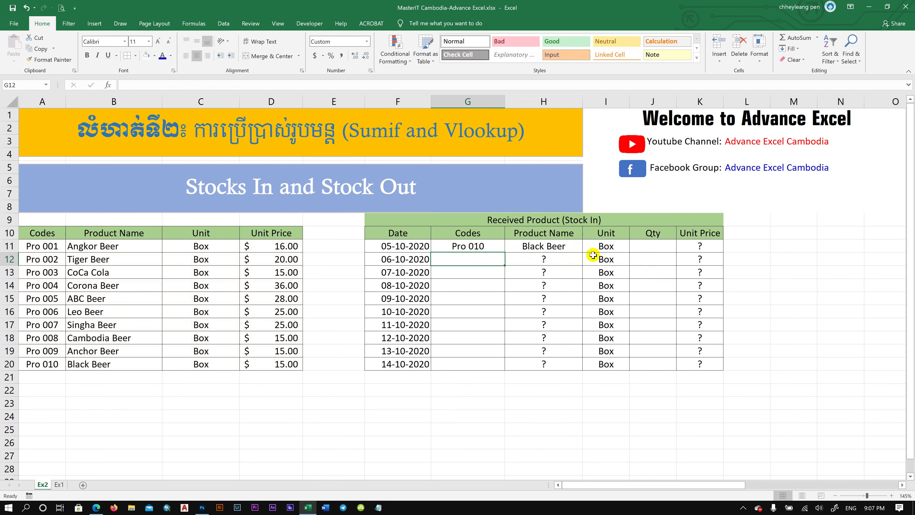
left_click(562, 249)
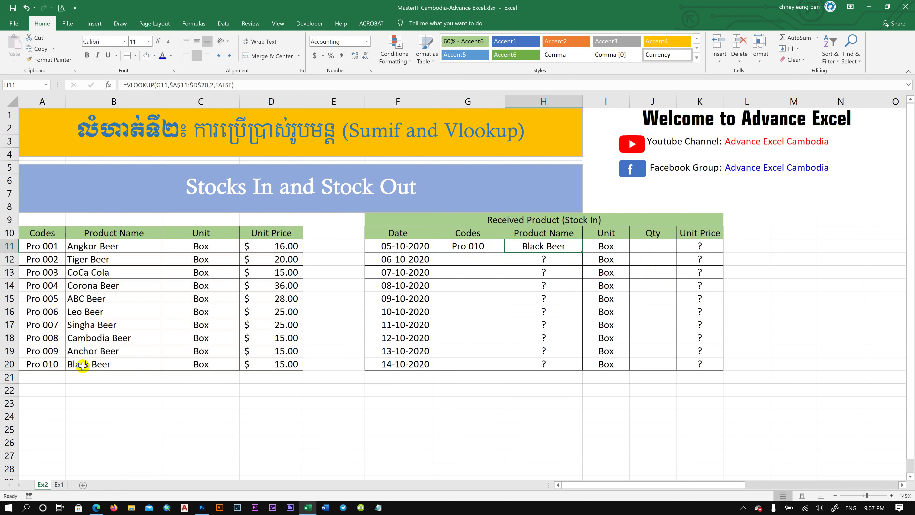
- Copy the product name lookup from H11 down to H20
left_click_drag(82, 365, 189, 371)
left_click_drag(696, 246, 700, 365)
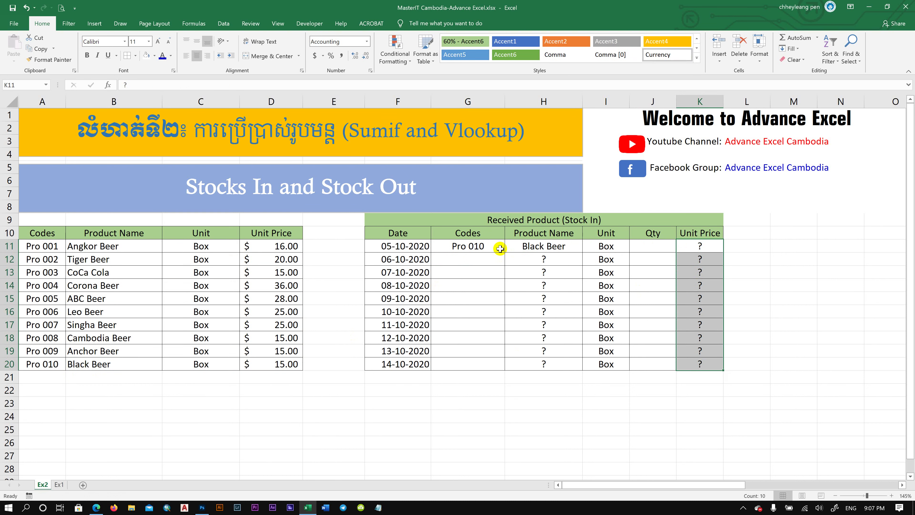
left_click(490, 247)
left_click(530, 247)
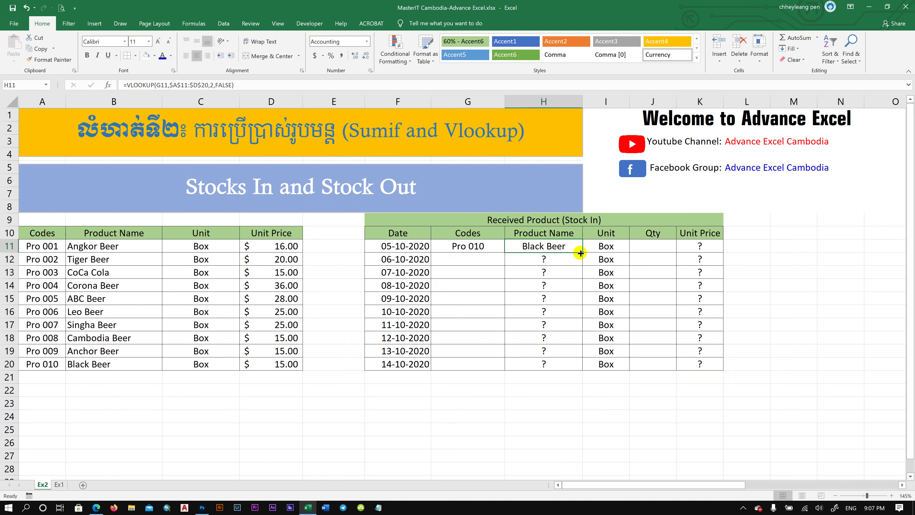
left_click_drag(581, 253, 580, 369)
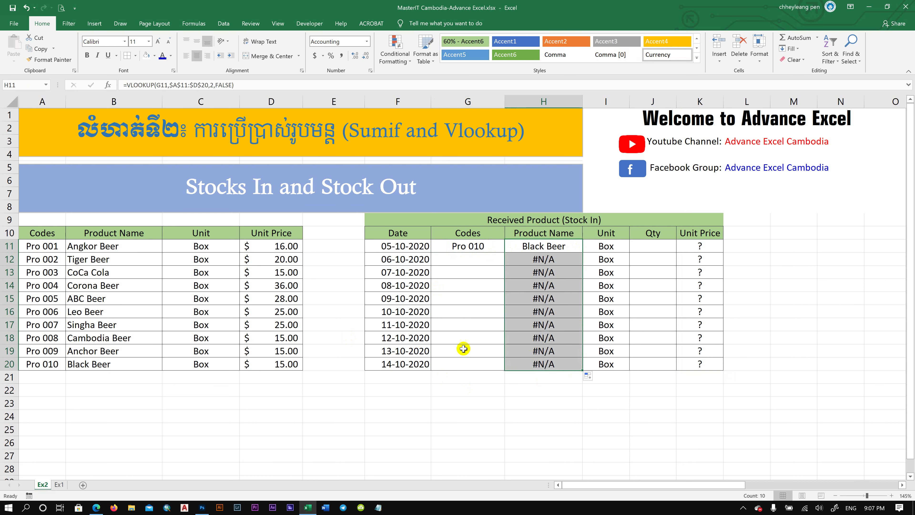
left_click(479, 258)
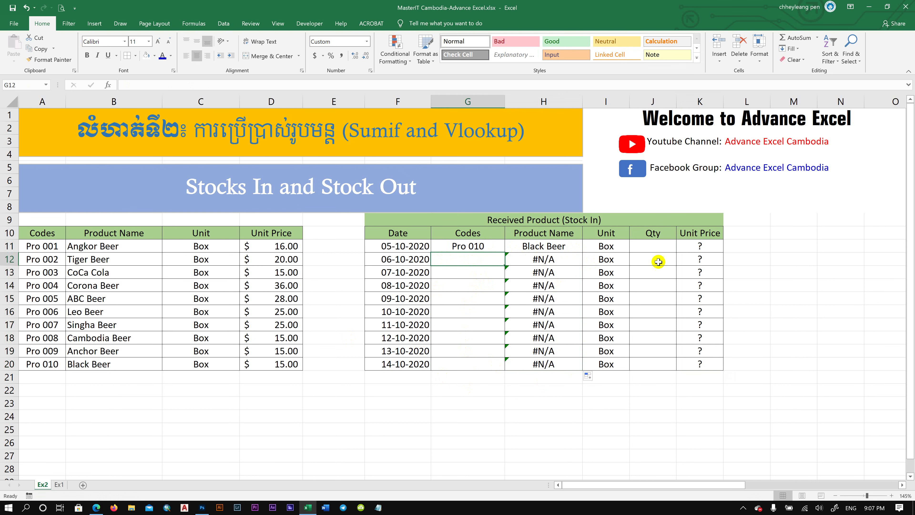
- Enter =VLOOKUP(G11,$A$11:$D$20,4,FALSE) in K11 and fill it down to K20
left_click(699, 249)
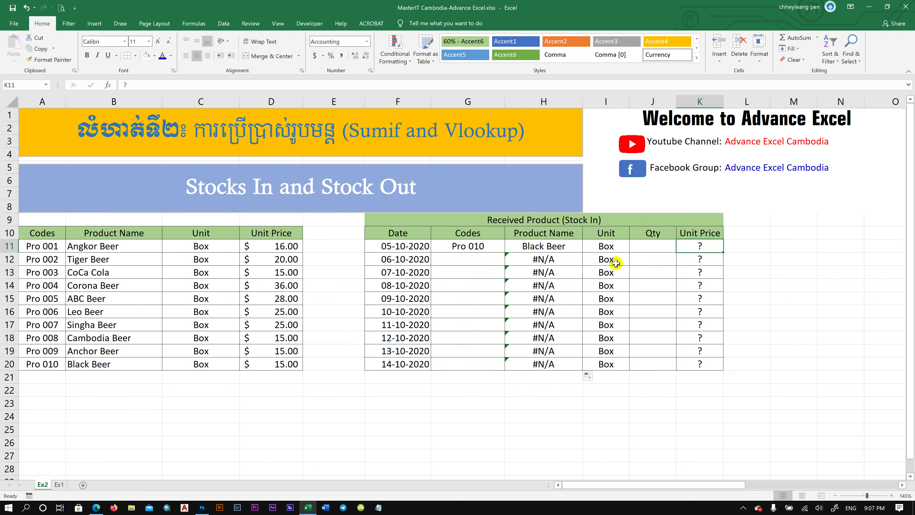
type("=")
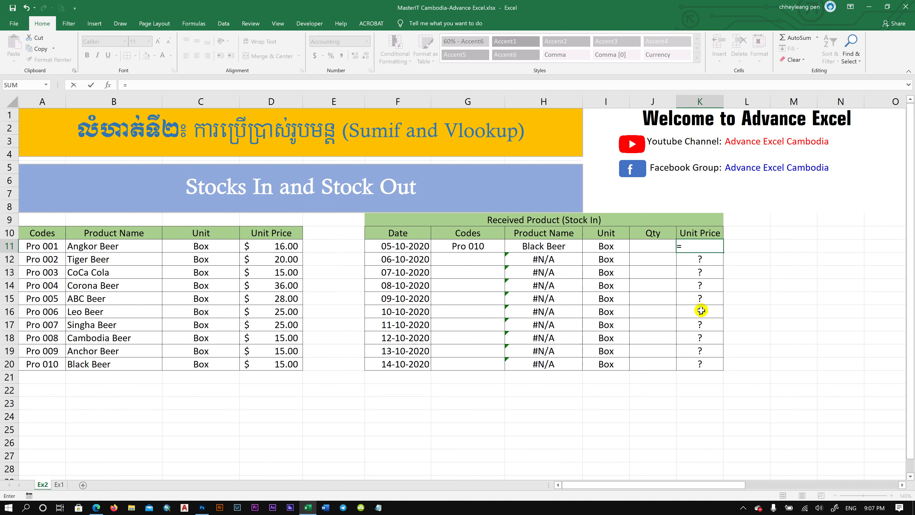
type("vlook")
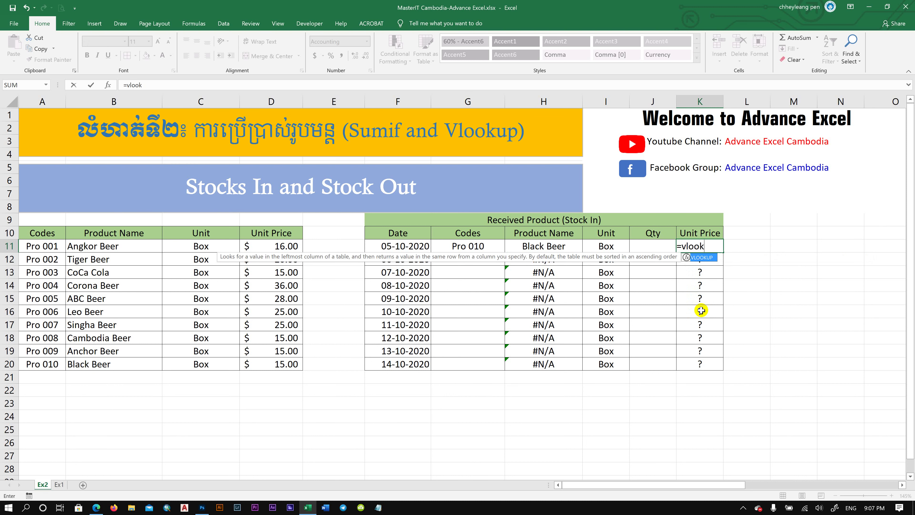
type("(")
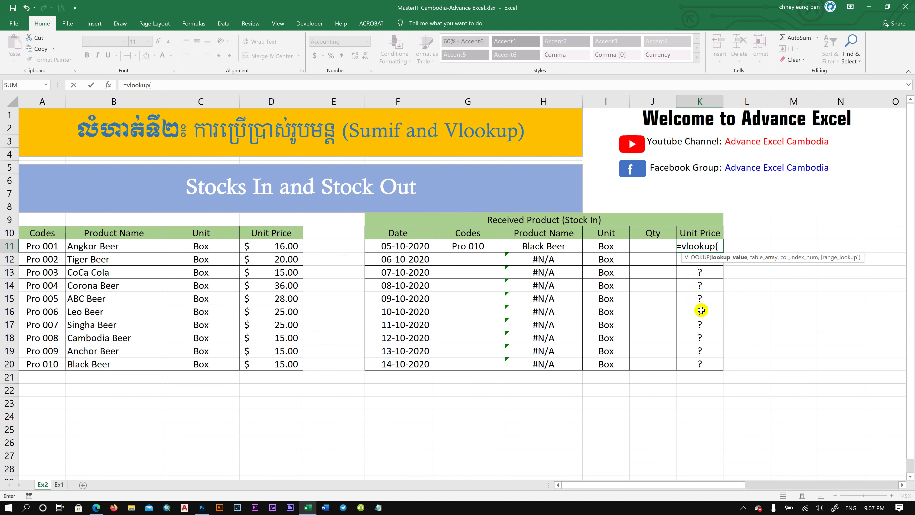
left_click(482, 247)
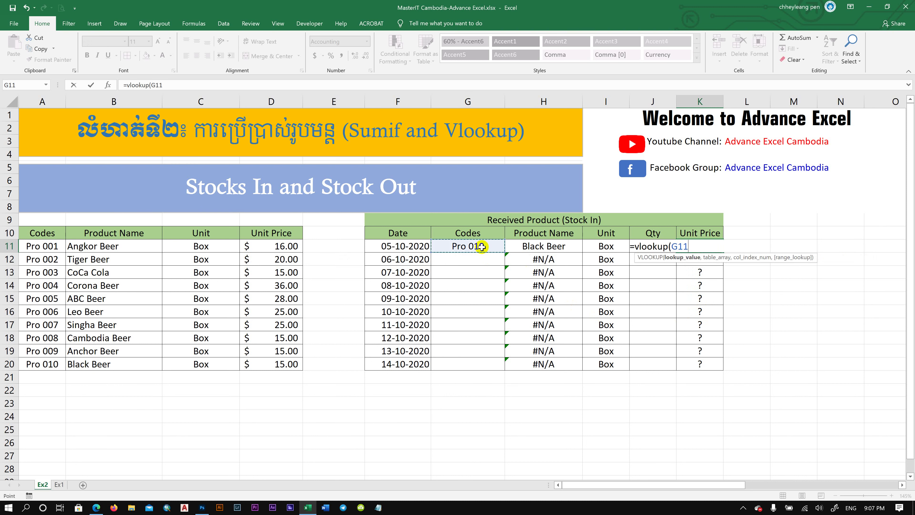
type(",")
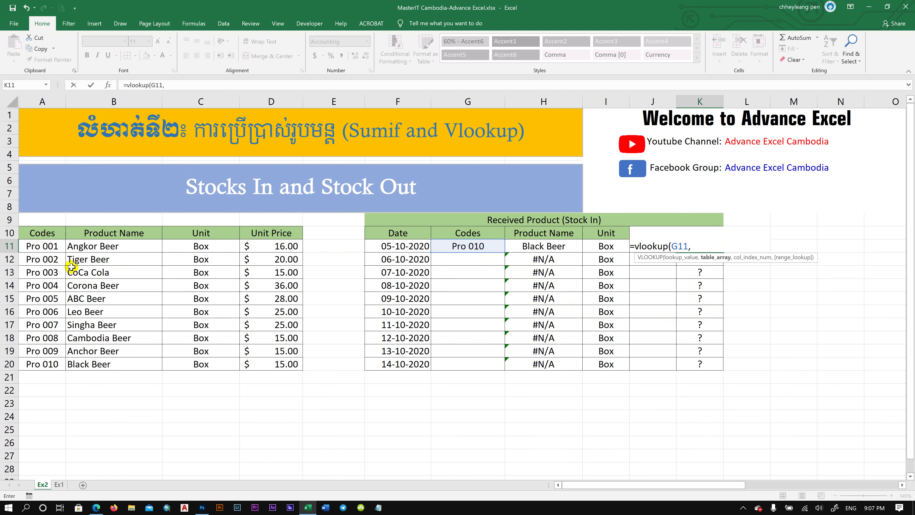
left_click_drag(42, 246, 270, 366)
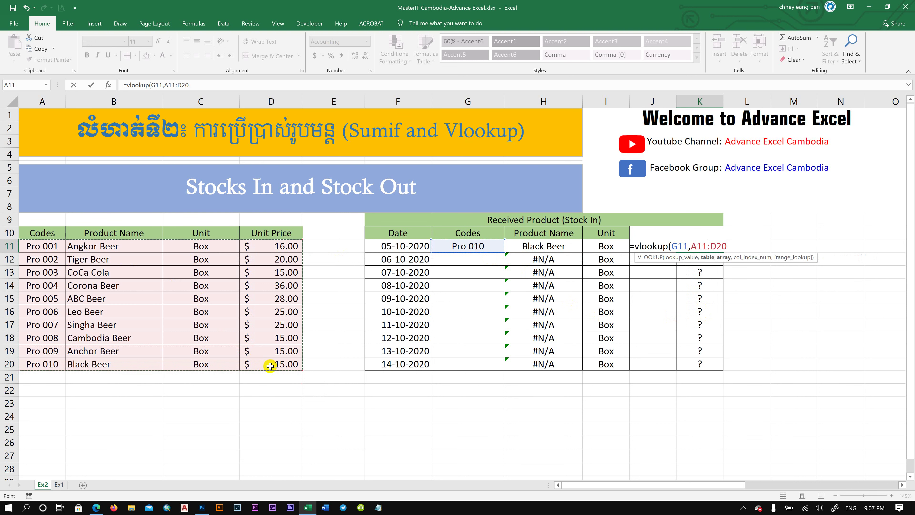
key("F4")
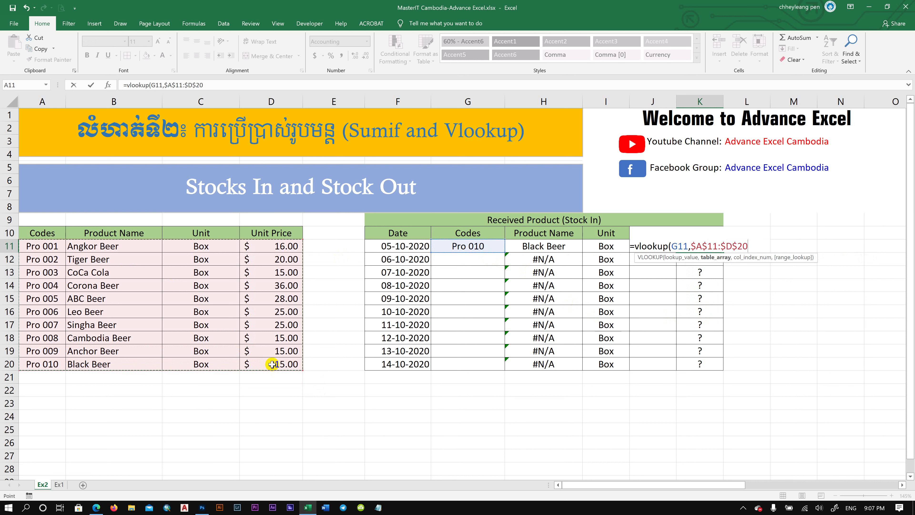
type(",4")
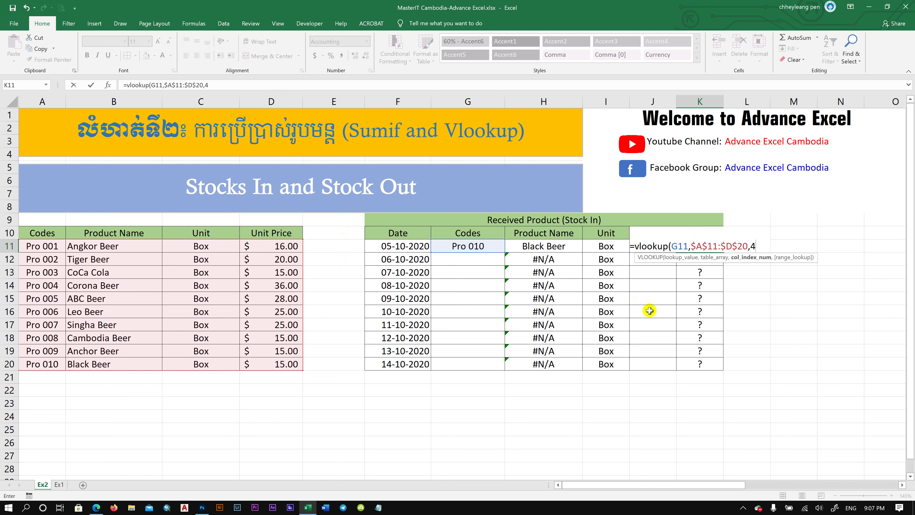
type(",")
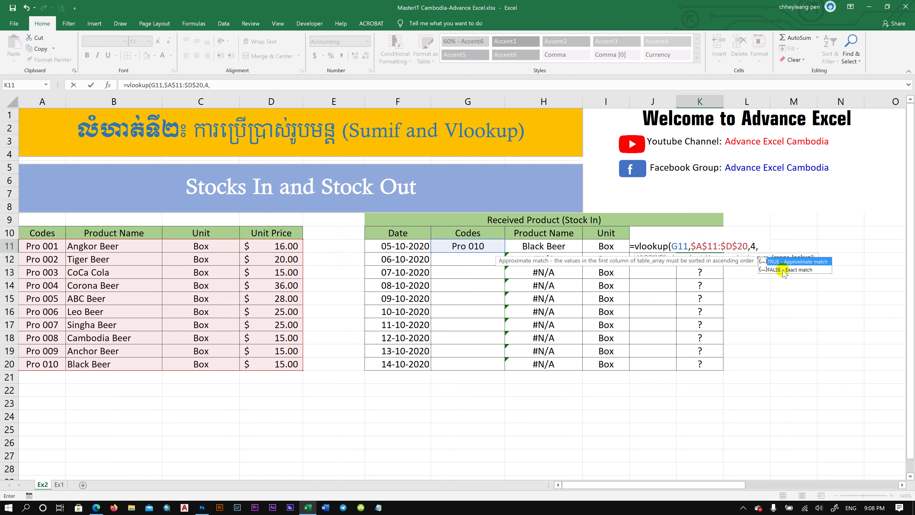
double_click(783, 270)
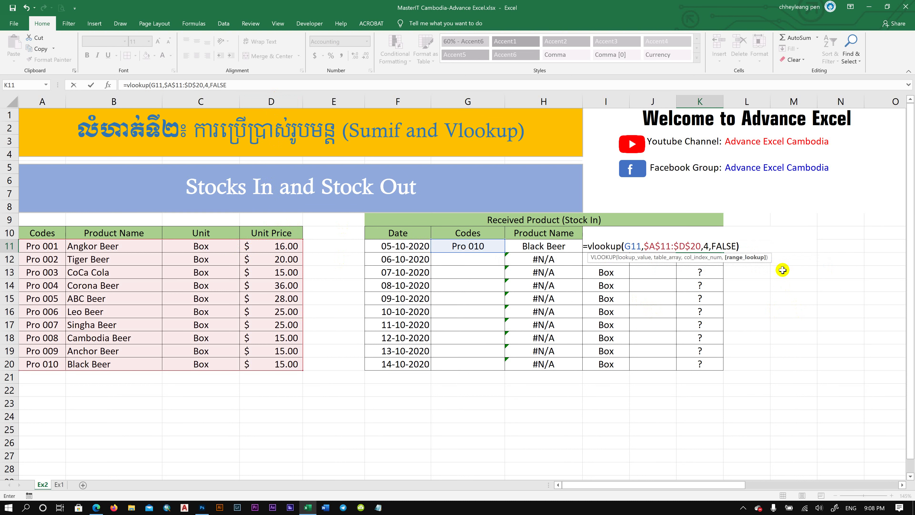
type(")")
key("ctrl+Return")
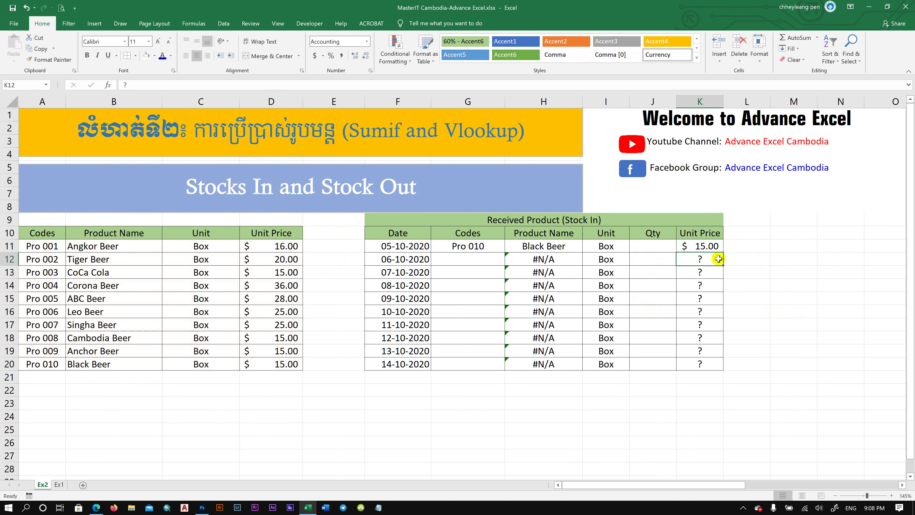
left_click_drag(724, 253, 718, 368)
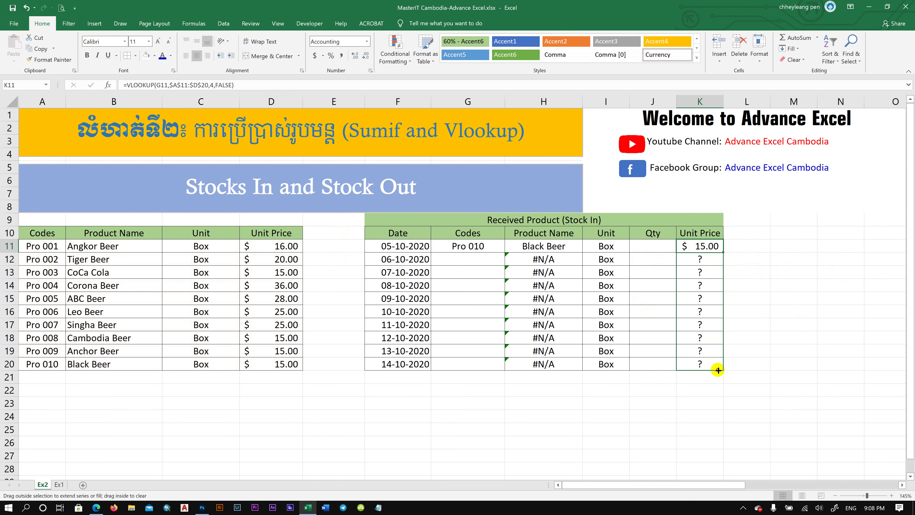
- Enter codes Pro 001, Pro 003 and Pro 005 in G12:G14, checking each against the product list
left_click(472, 262)
type("Pro 001")
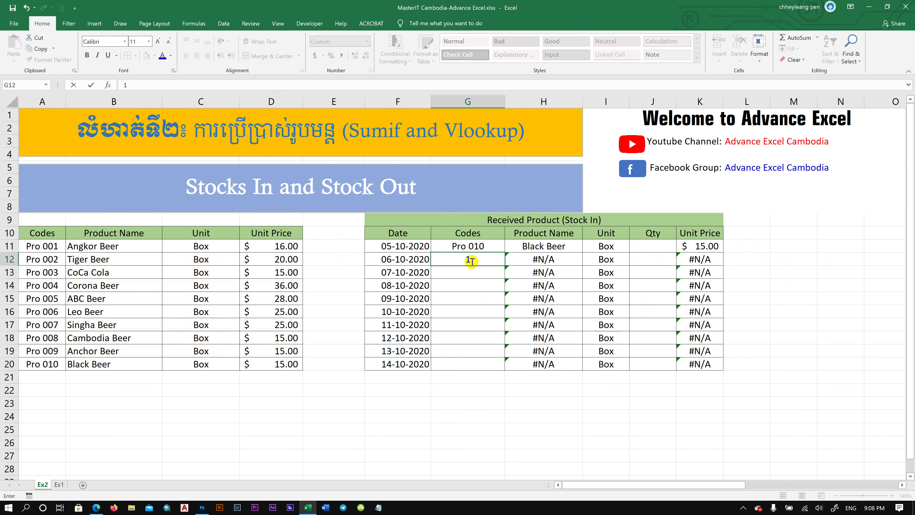
key("Return")
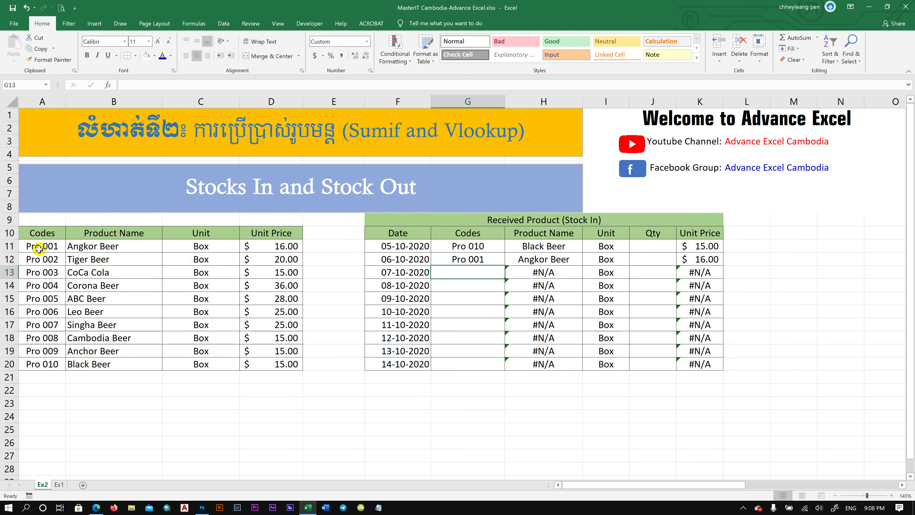
left_click_drag(36, 246, 272, 247)
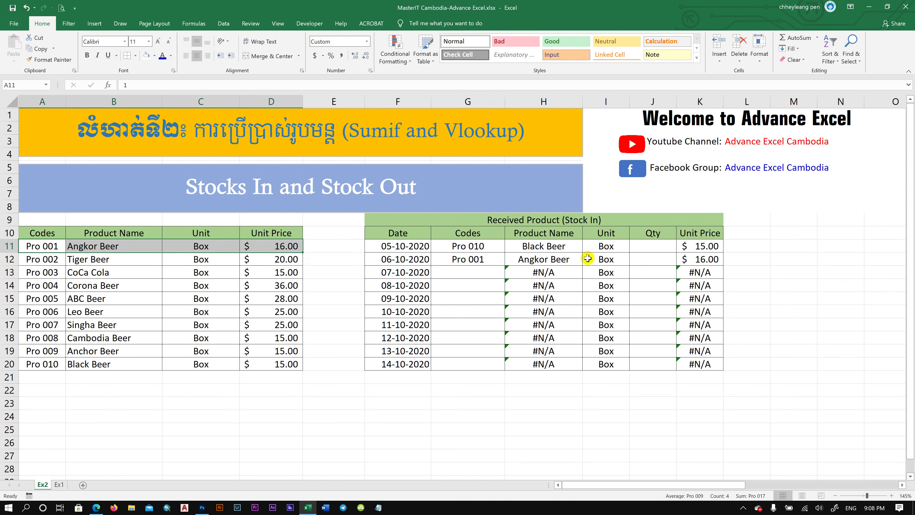
left_click(466, 272)
type("3")
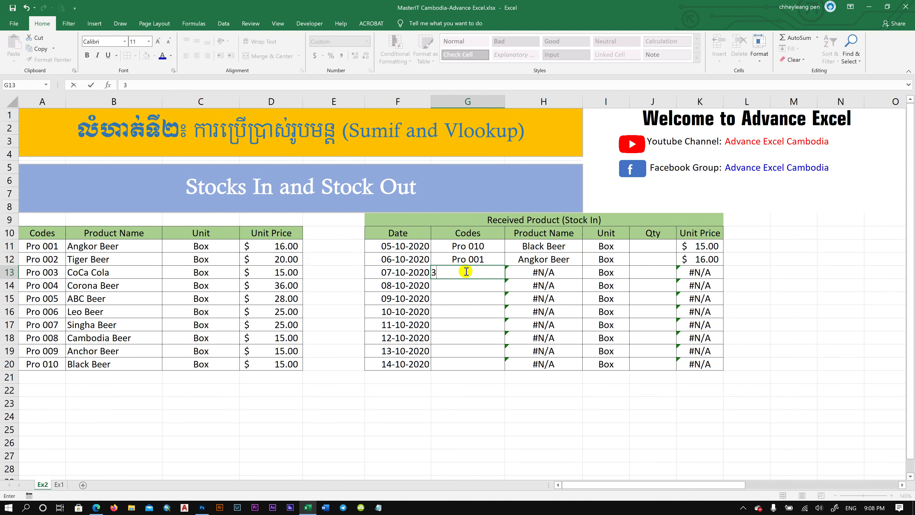
key("Return")
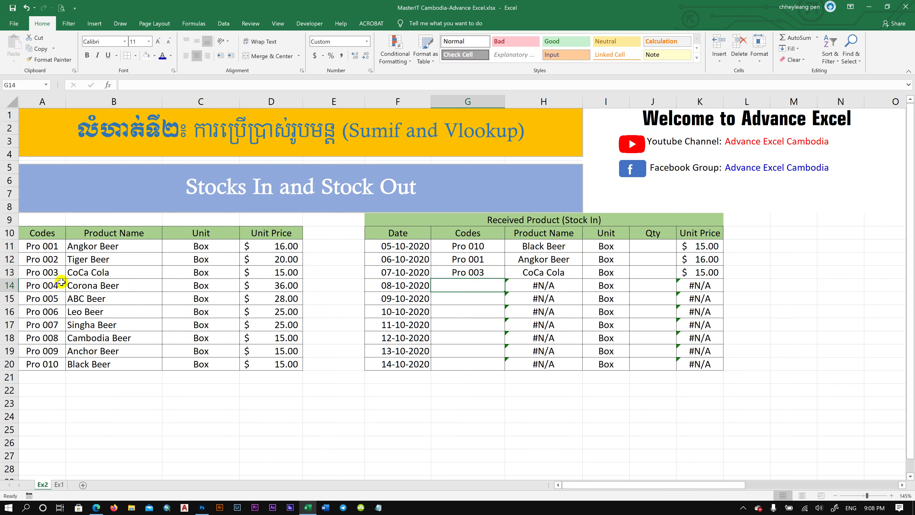
left_click_drag(41, 274, 274, 272)
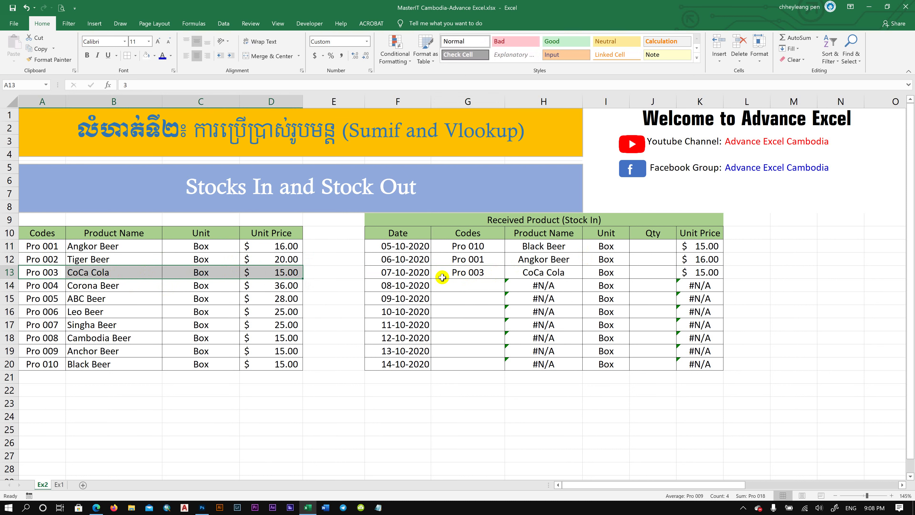
left_click(471, 285)
type("5")
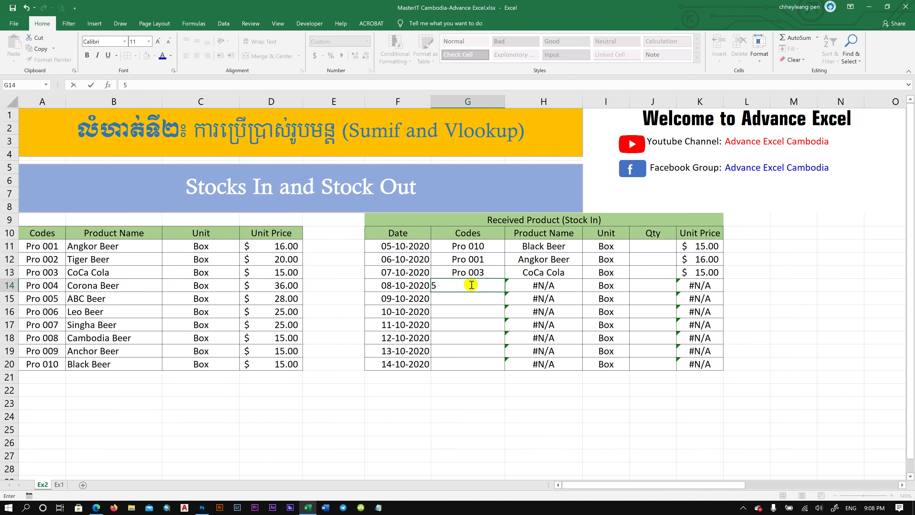
key("Return")
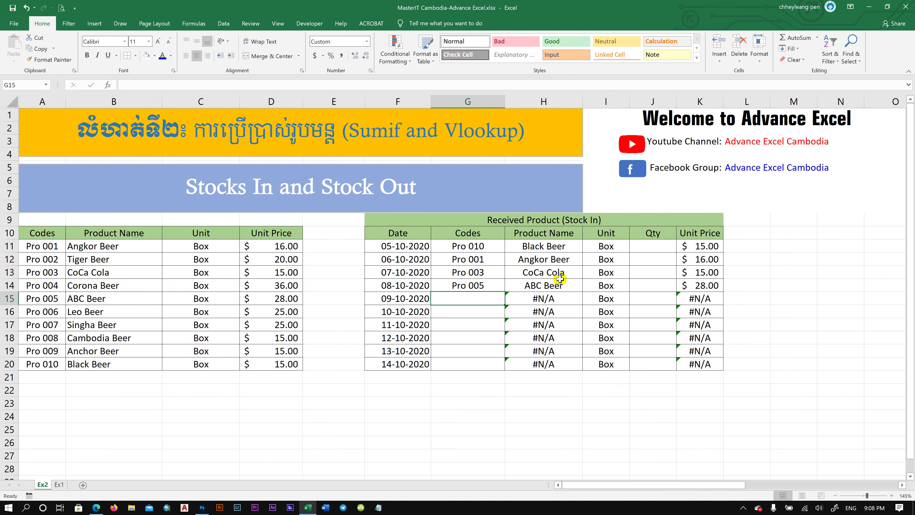
left_click(473, 286)
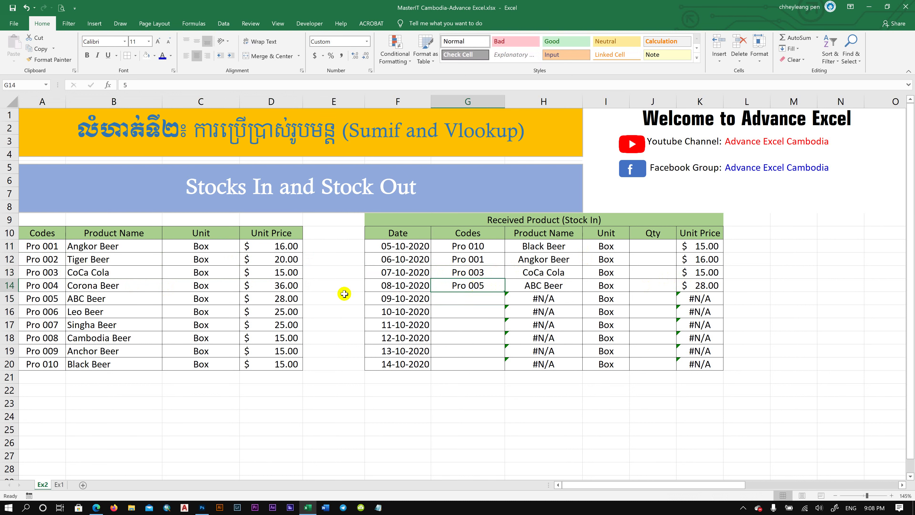
left_click(54, 300)
left_click_drag(69, 301, 276, 299)
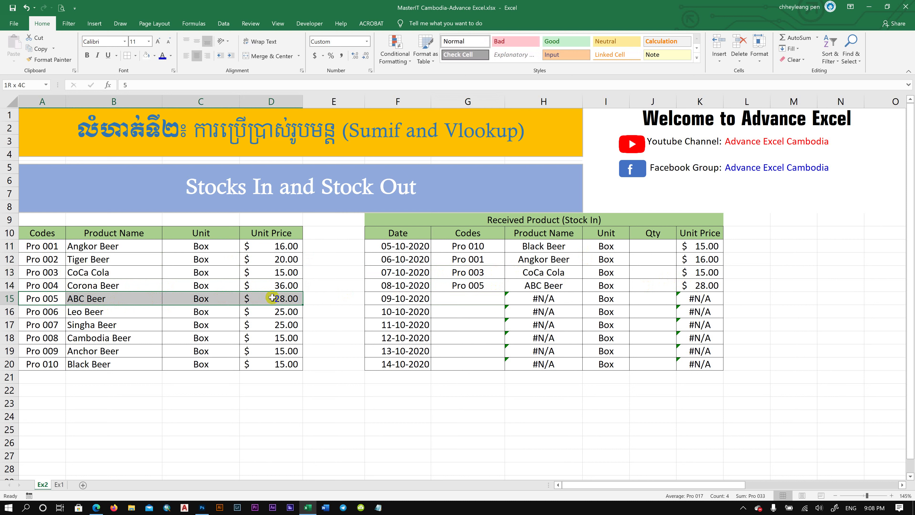
- Enter Pro 002 in G15 and Pro 004 in each of G16:G20
left_click(686, 285)
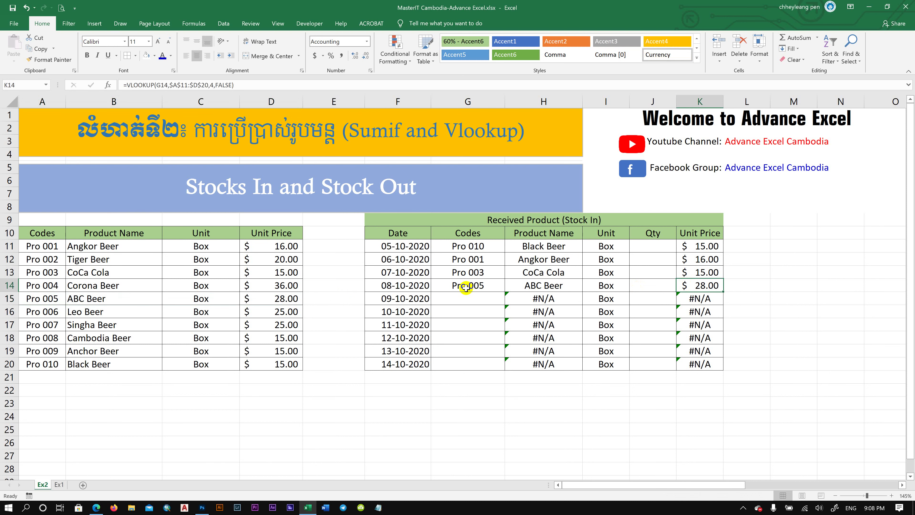
left_click(471, 297)
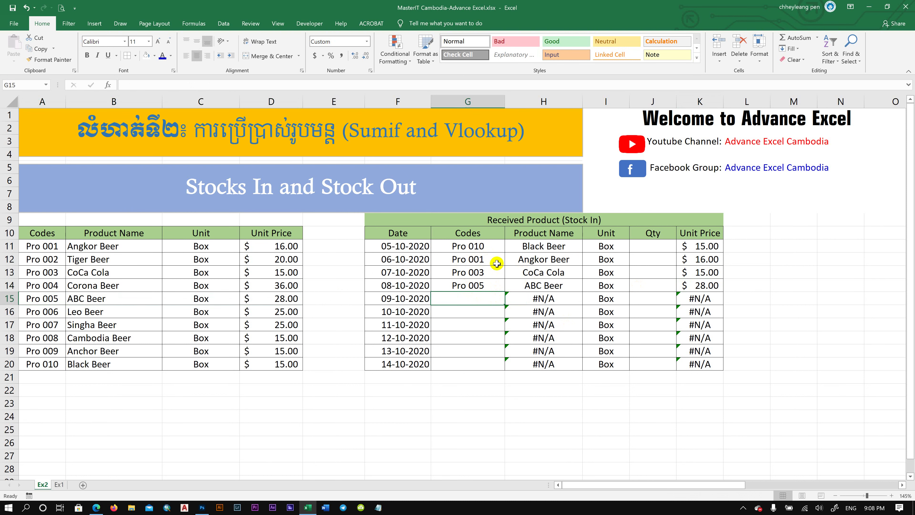
mouse_move(475, 245)
left_mouse_down()
mouse_move(480, 337)
mouse_move(544, 350)
left_mouse_up()
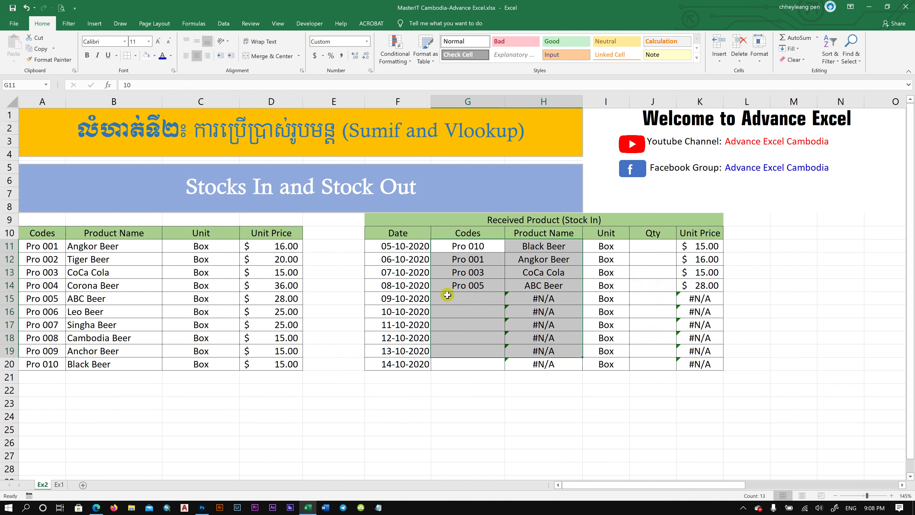
left_click(465, 297)
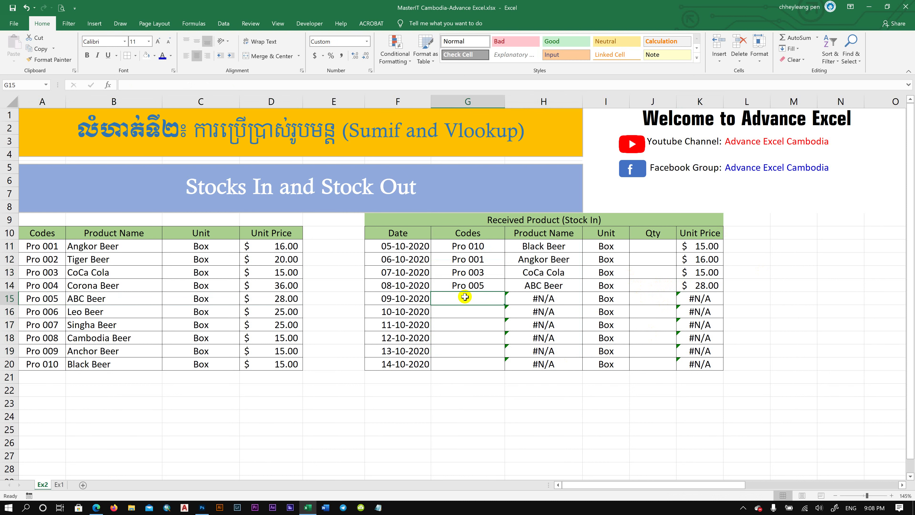
type("2")
key("Return")
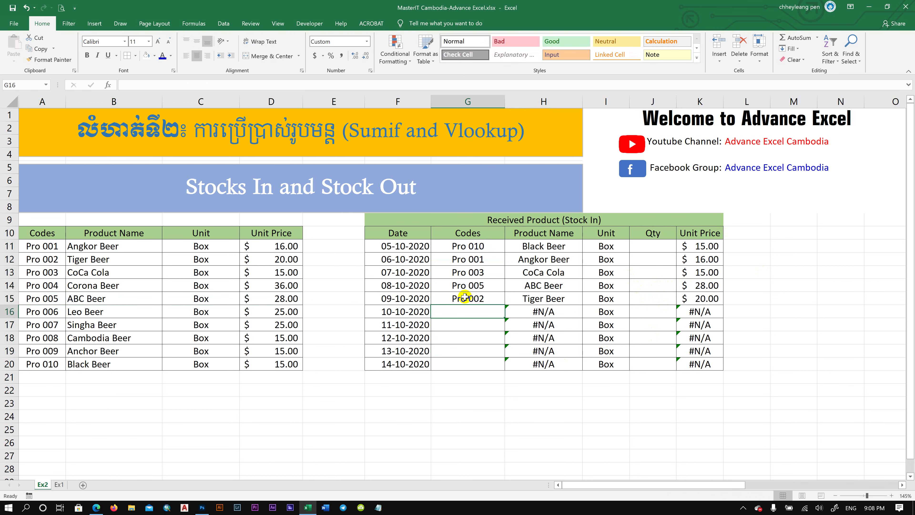
type("4")
key("Return")
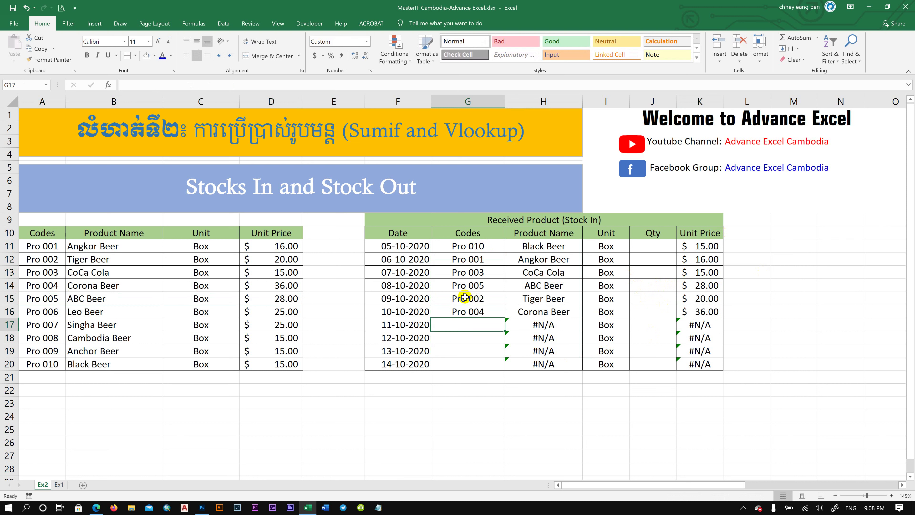
type("4")
key("Return")
type("4")
key("Return")
type("4")
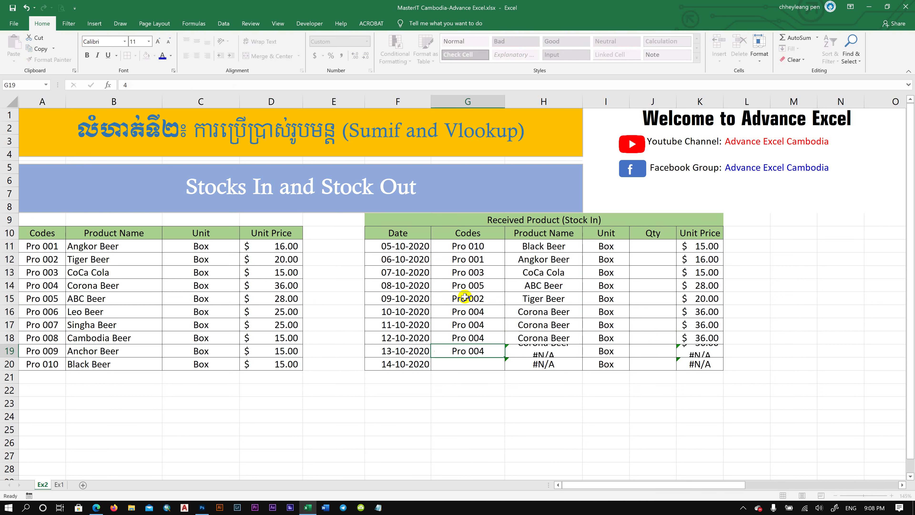
key("Return")
type("4")
key("Return")
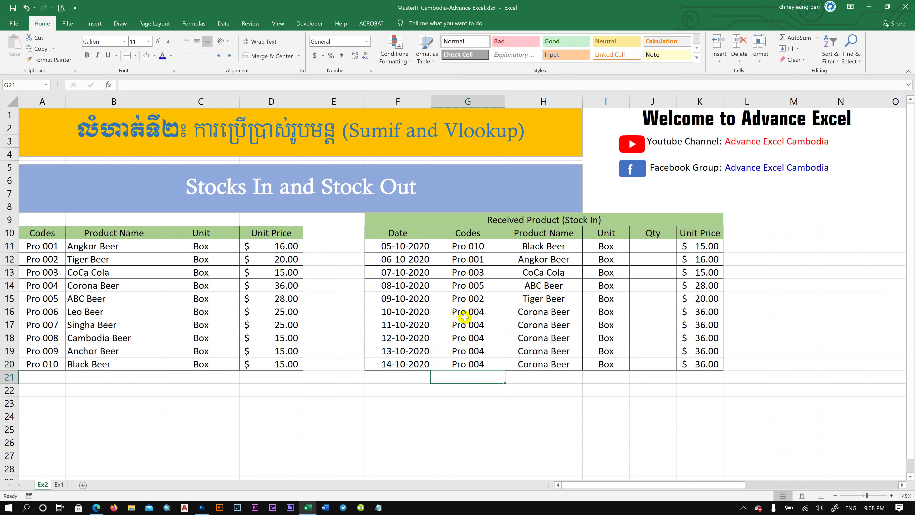
left_click_drag(557, 312, 554, 364)
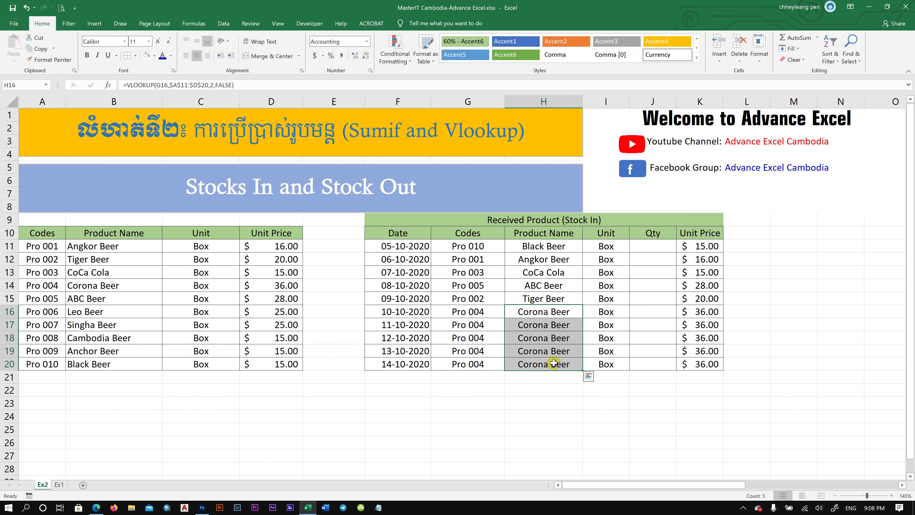
left_click_drag(387, 221, 649, 358)
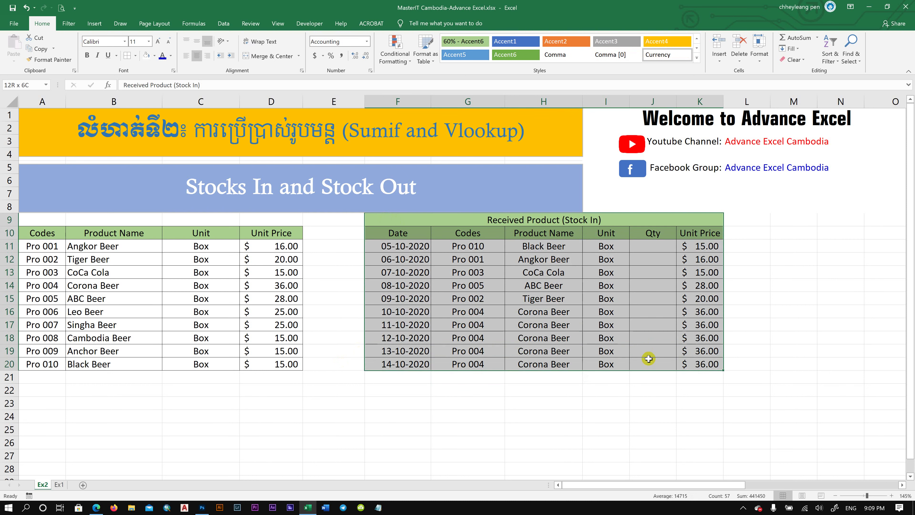
left_click(534, 302)
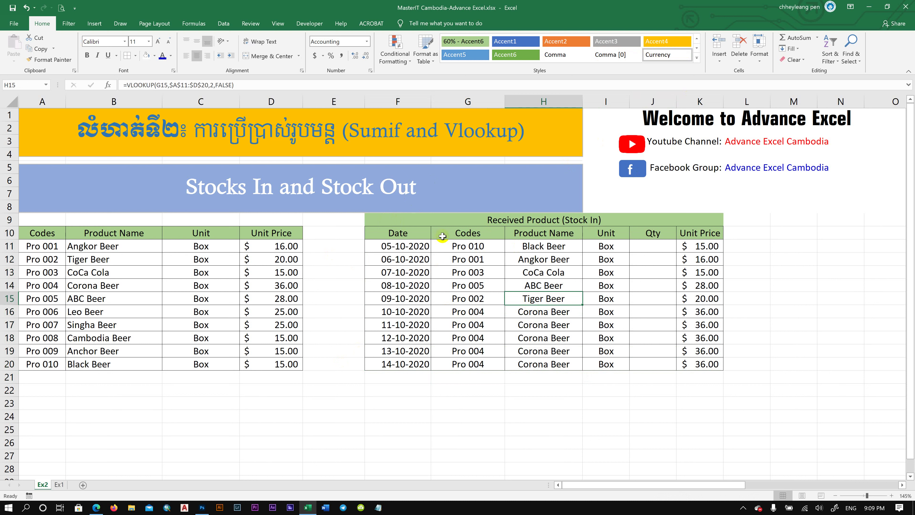
left_click_drag(32, 237, 267, 364)
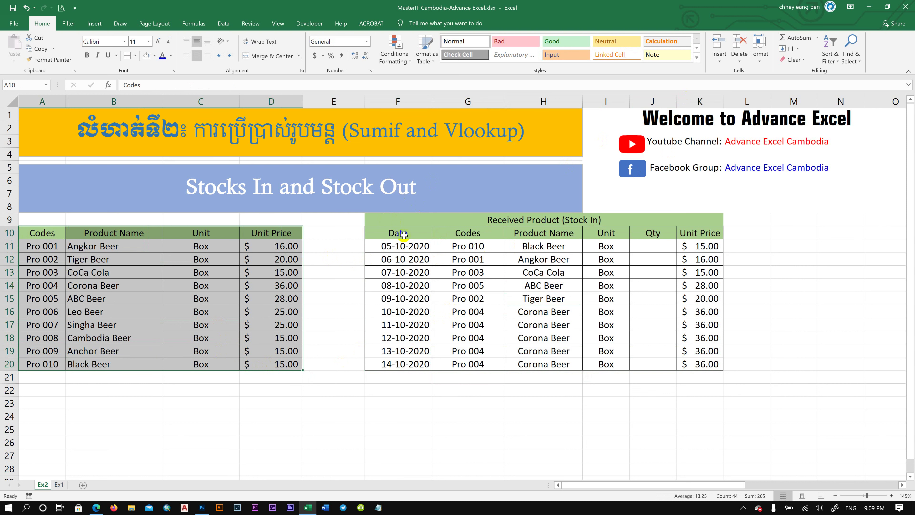
left_click_drag(403, 222, 608, 302)
left_click_drag(625, 362, 625, 362)
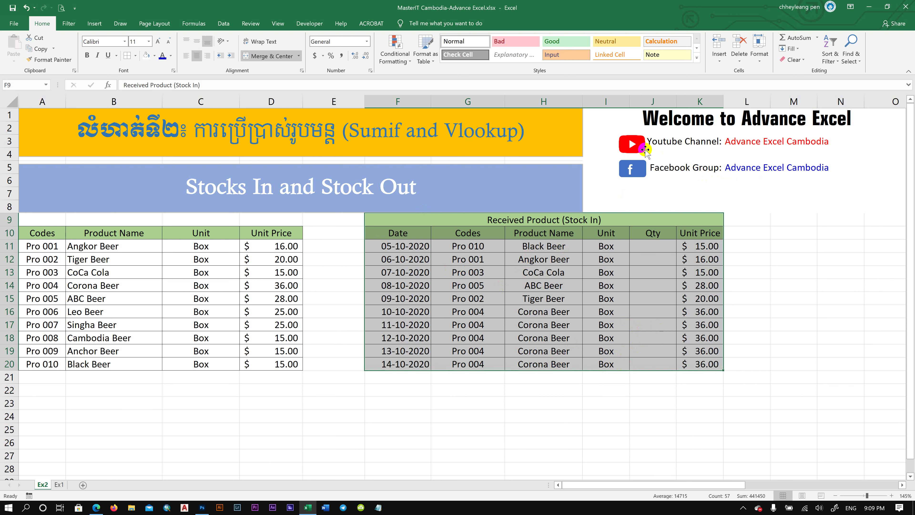
left_click(829, 141)
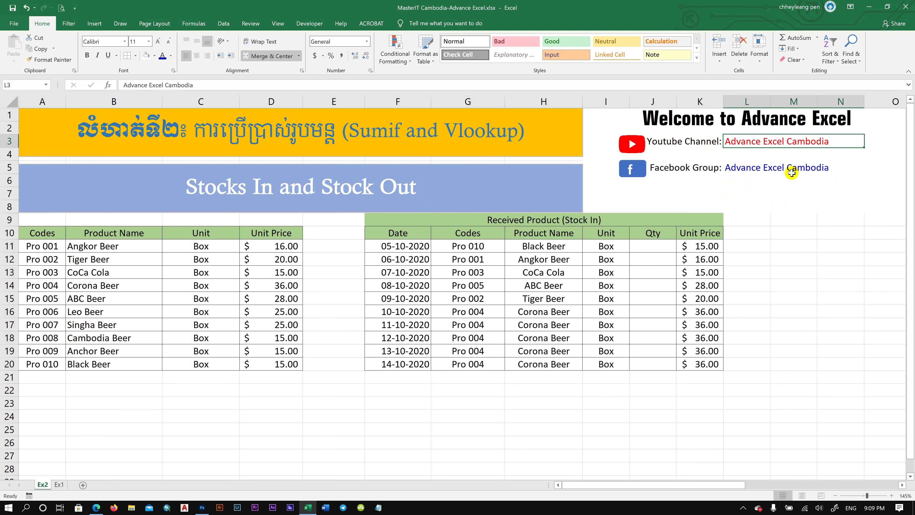
left_click(809, 167)
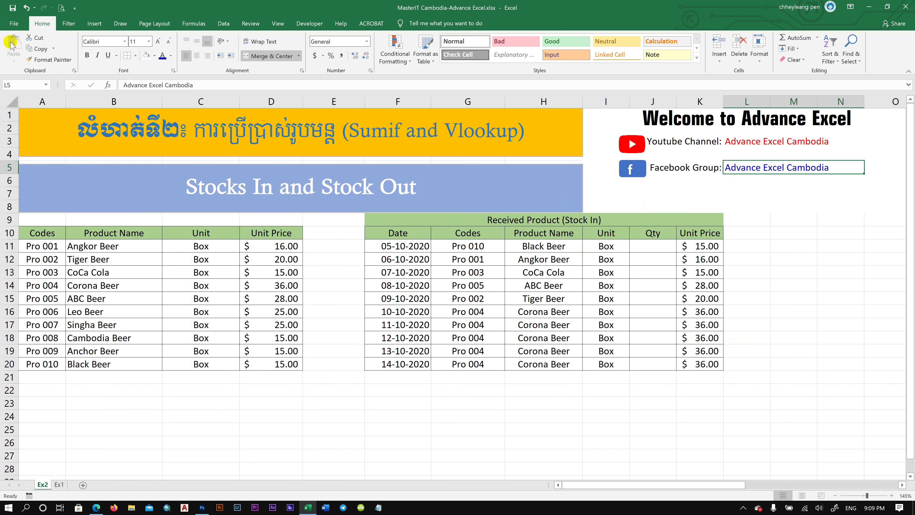
left_click(12, 9)
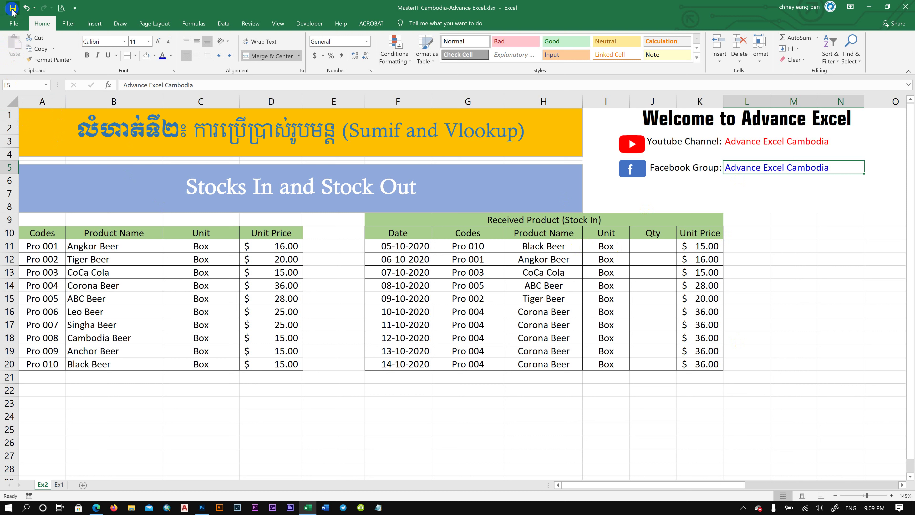